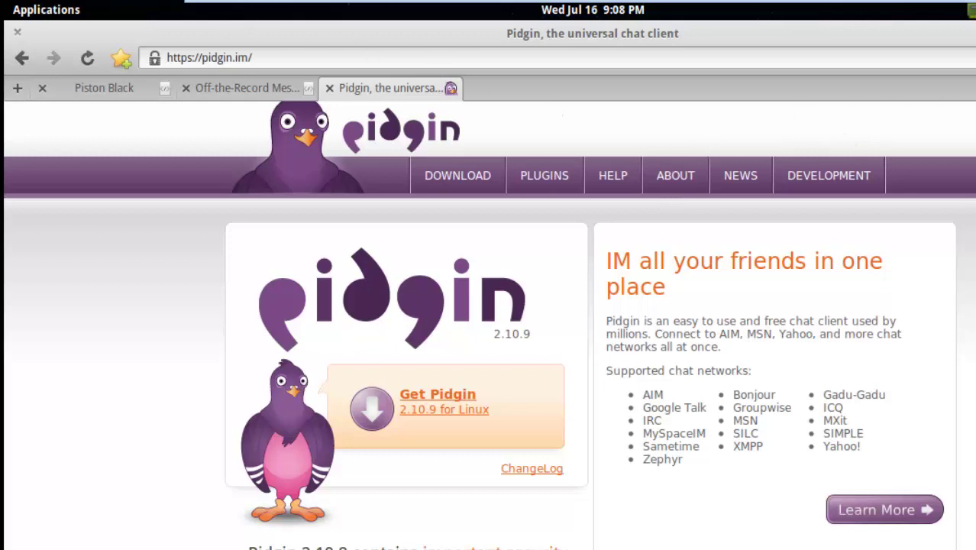
Step: Close the browser and run 'sudo apt-get install pidgin' in the Terminal
{"action": "key", "text": "alt+F4"}
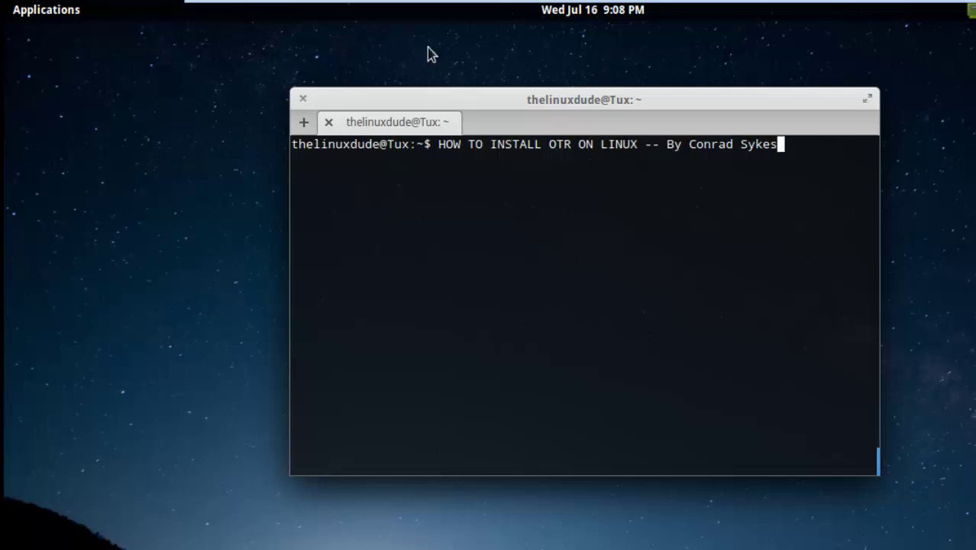
{"action": "left_click", "coordinate": [35, 17]}
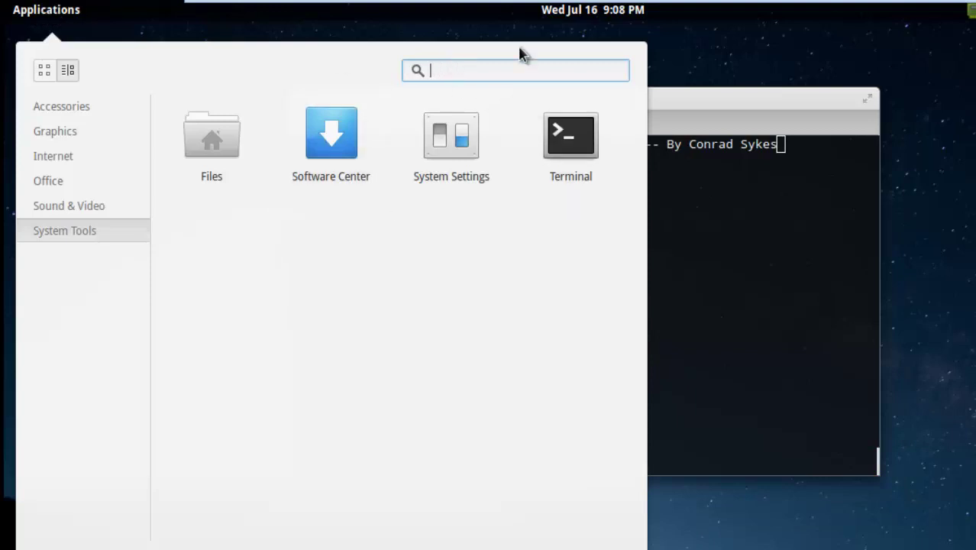
{"action": "left_click", "coordinate": [700, 76]}
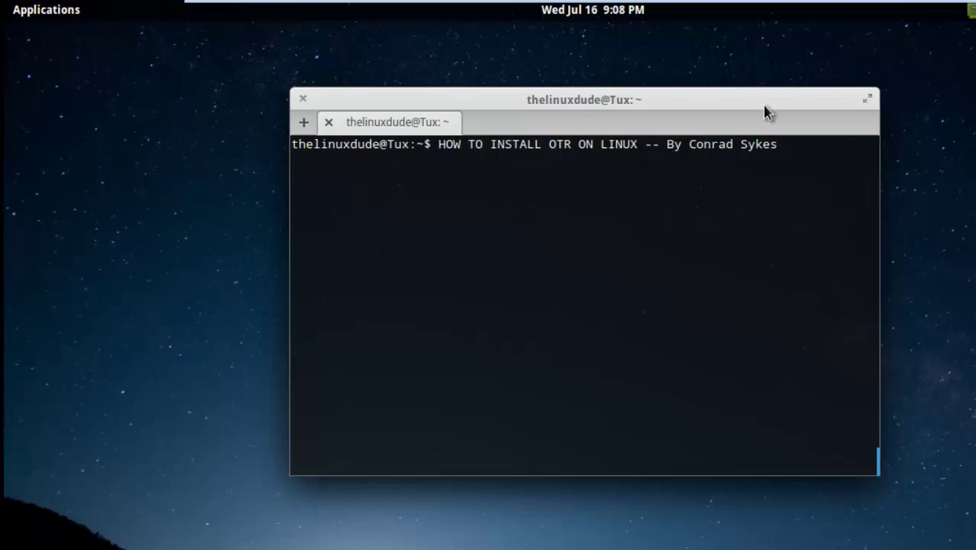
{"action": "key", "text": "BackSpace"}
{"action": "key", "text": "BackSpace"}
{"action": "key", "text": "BackSpace"}
{"action": "key", "text": "BackSpace"}
{"action": "key", "text": "BackSpace"}
{"action": "key", "text": "BackSpace"}
{"action": "key", "text": "BackSpace"}
{"action": "key", "text": "BackSpace"}
{"action": "key", "text": "BackSpace"}
{"action": "key", "text": "BackSpace"}
{"action": "key", "text": "BackSpace"}
{"action": "key", "text": "BackSpace"}
{"action": "key", "text": "BackSpace"}
{"action": "key", "text": "BackSpace"}
{"action": "key", "text": "BackSpace"}
{"action": "key", "text": "BackSpace"}
{"action": "key", "text": "BackSpace"}
{"action": "key", "text": "BackSpace"}
{"action": "key", "text": "BackSpace"}
{"action": "key", "text": "BackSpace"}
{"action": "key", "text": "BackSpace"}
{"action": "key", "text": "BackSpace"}
{"action": "key", "text": "BackSpace"}
{"action": "key", "text": "BackSpace"}
{"action": "key", "text": "BackSpace"}
{"action": "key", "text": "BackSpace"}
{"action": "key", "text": "BackSpace"}
{"action": "key", "text": "BackSpace"}
{"action": "key", "text": "BackSpace"}
{"action": "key", "text": "BackSpace"}
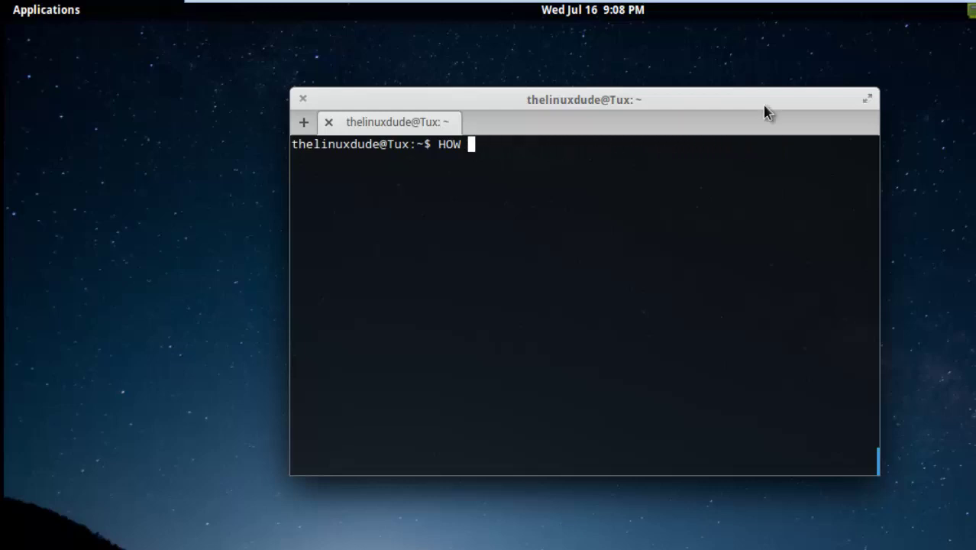
{"action": "type", "text": "sudo "}
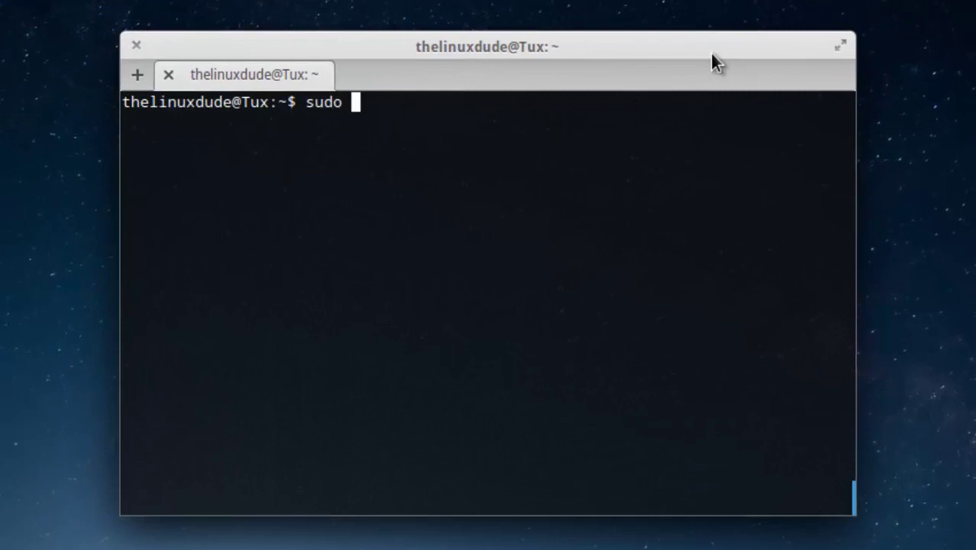
{"action": "type", "text": "apt-"}
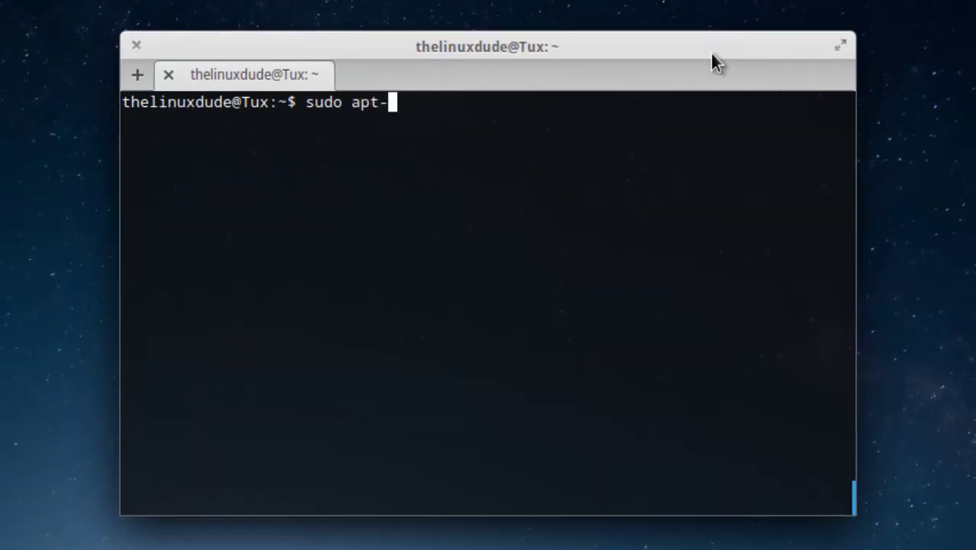
{"action": "type", "text": "get install pid"}
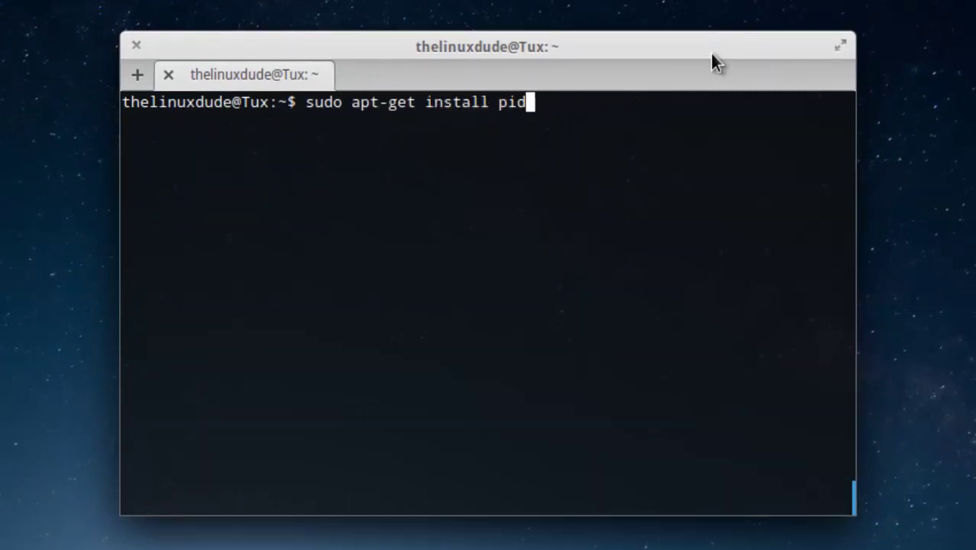
{"action": "type", "text": "gin"}
{"action": "key", "text": "Return"}
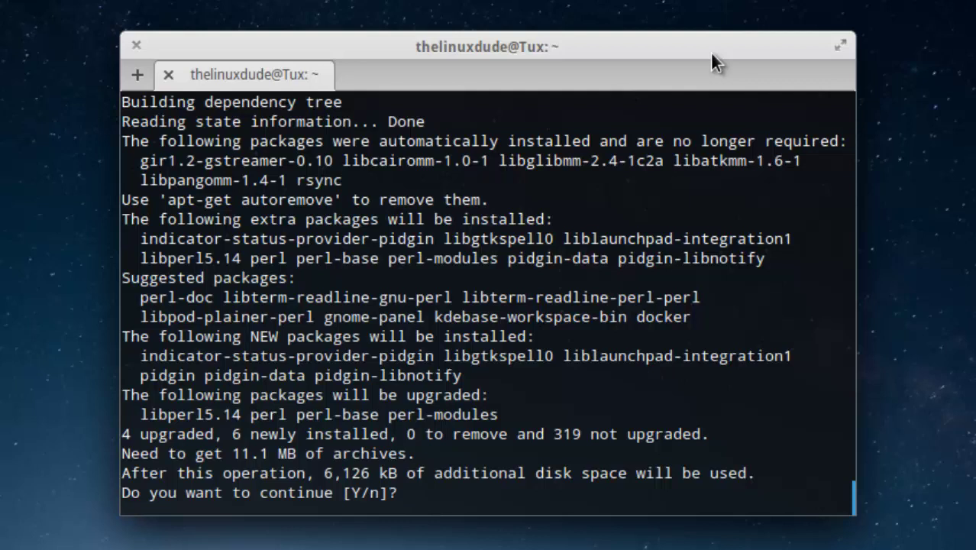
Step: Answer y to accept the listed package changes and let pidgin finish installing
{"action": "type", "text": "y"}
{"action": "key", "text": "Return"}
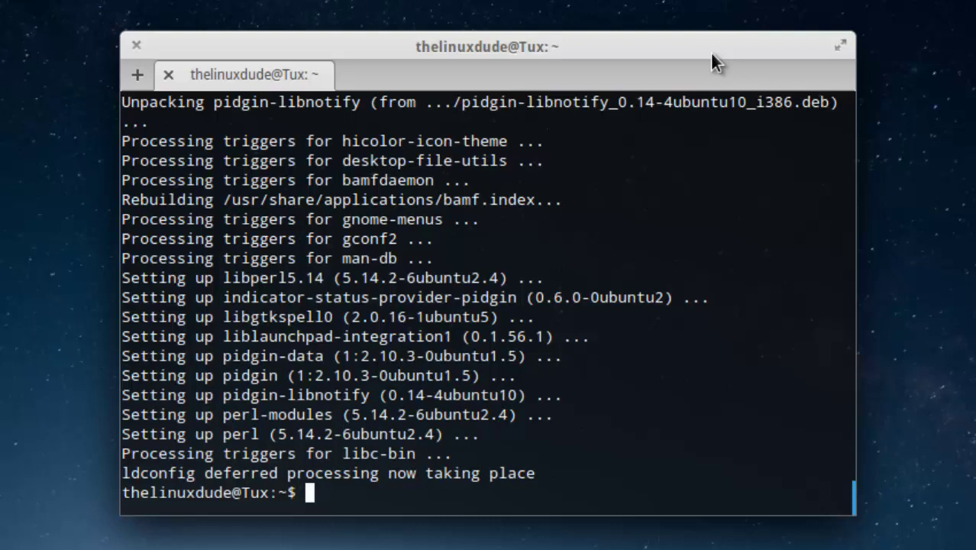
Step: Install pidgin-otr with libotr2 using 'sudo apt-get install pidgin-otr', confirming with y
{"action": "type", "text": "sudo"}
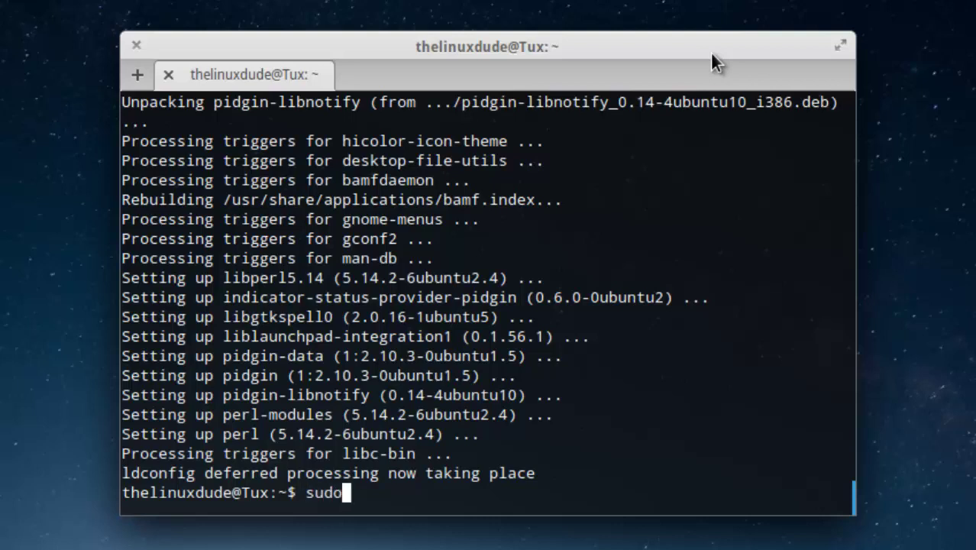
{"action": "type", "text": " apt-get i"}
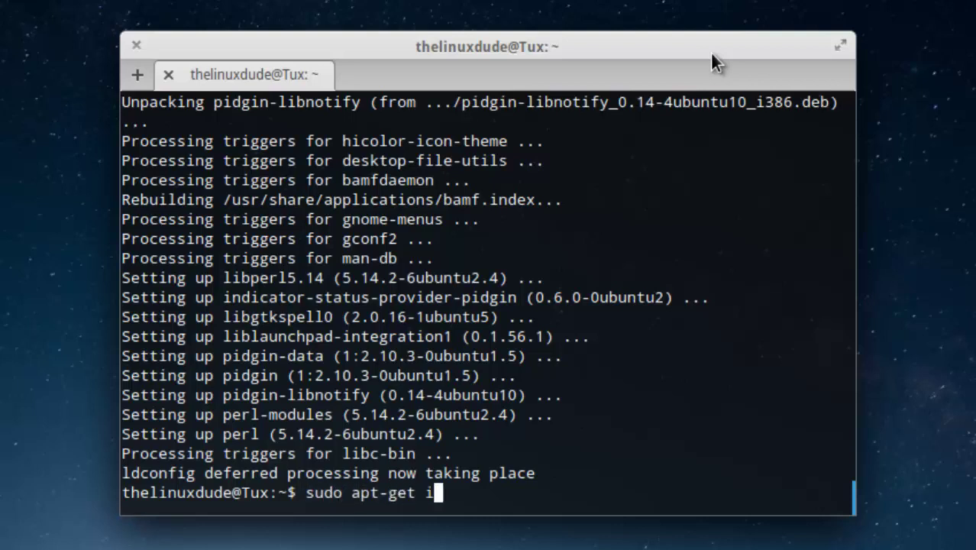
{"action": "type", "text": "nstall p"}
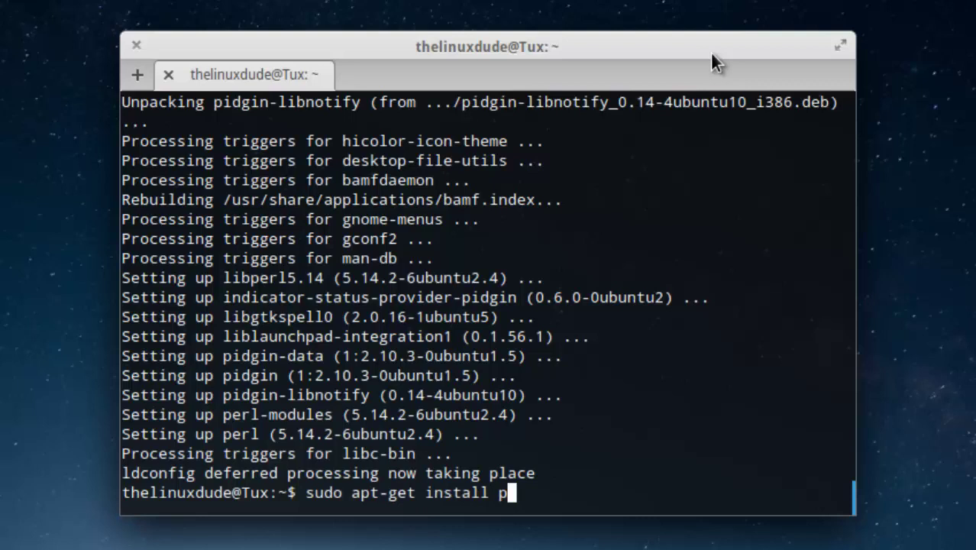
{"action": "type", "text": "idgin-o"}
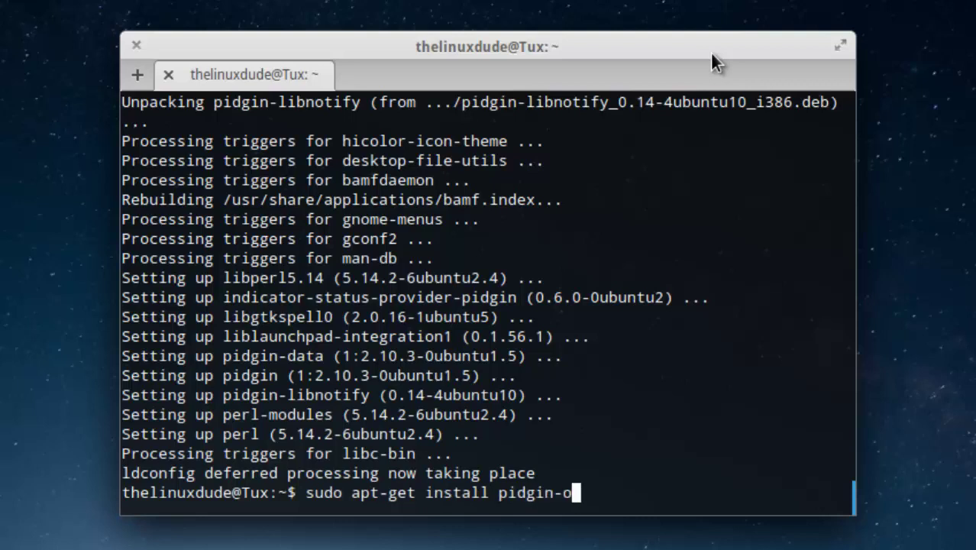
{"action": "type", "text": "tr"}
{"action": "key", "text": "Return"}
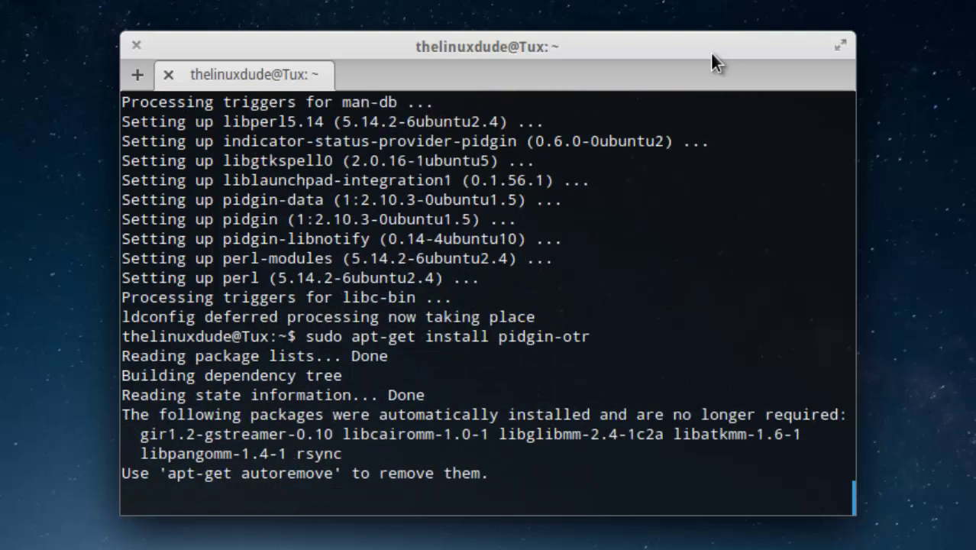
{"action": "type", "text": "y"}
{"action": "key", "text": "Return"}
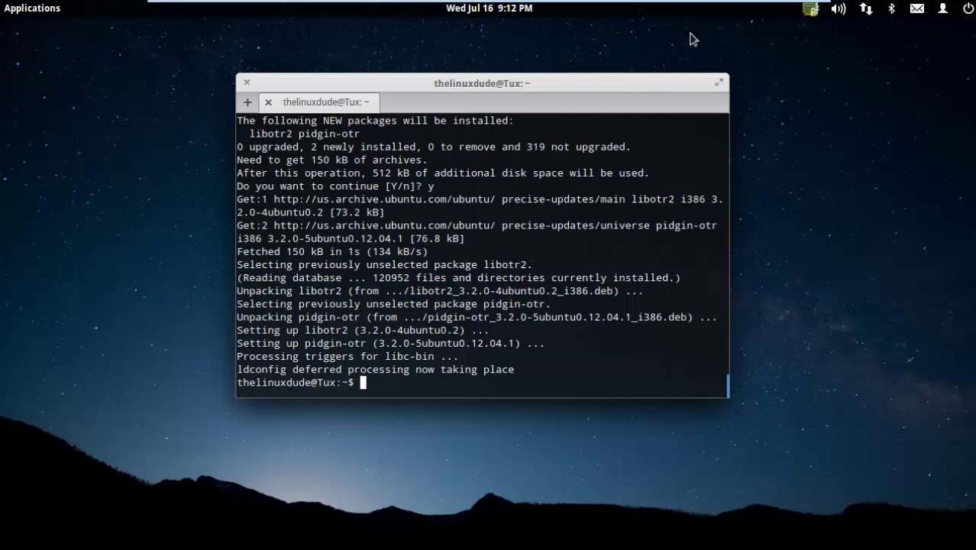
Step: Close the terminal and launch Pidgin Internet Messenger from the applications search
{"action": "left_click", "coordinate": [243, 84]}
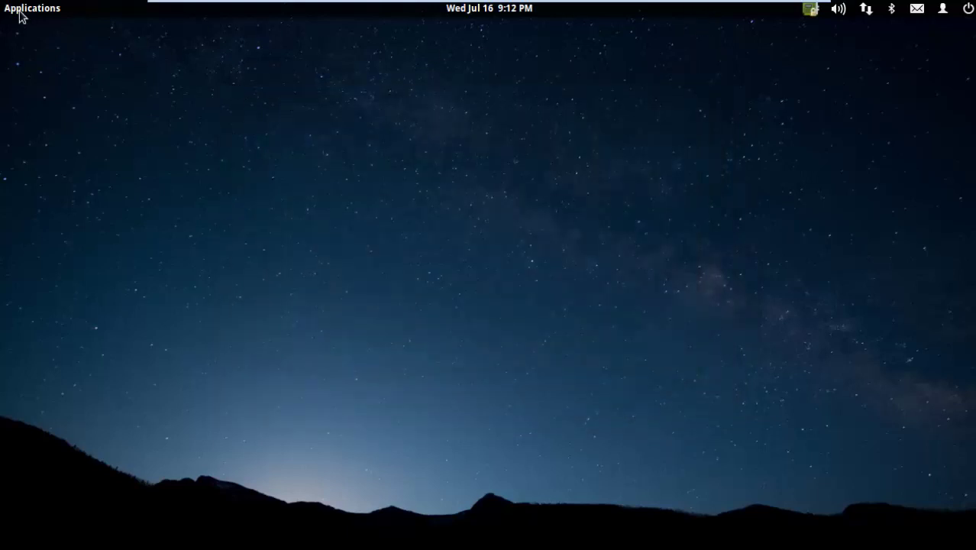
{"action": "left_click", "coordinate": [21, 9]}
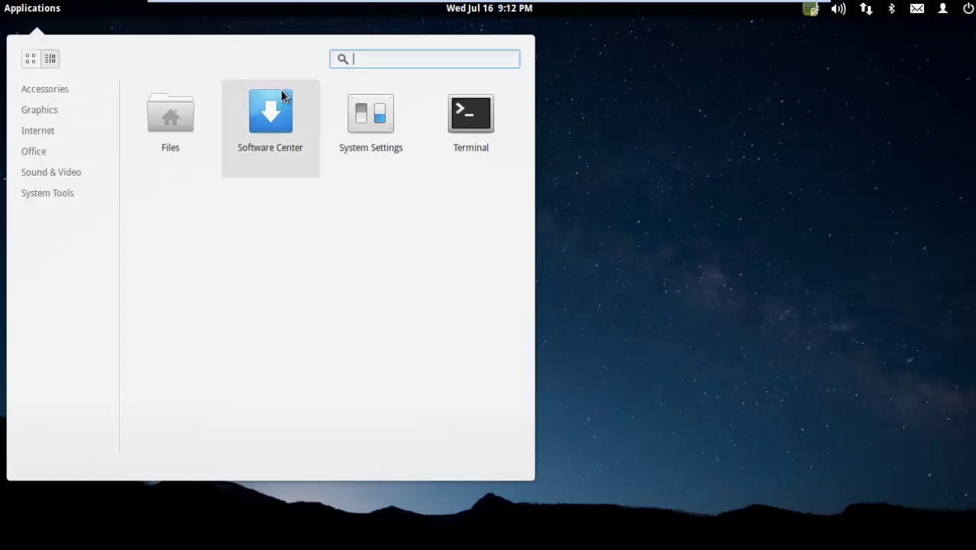
{"action": "type", "text": "pid"}
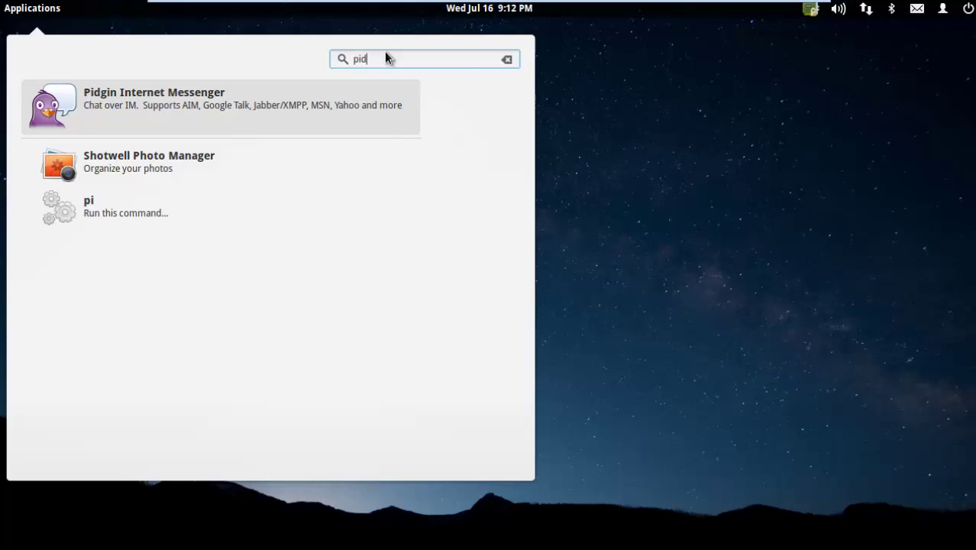
{"action": "left_click", "coordinate": [282, 116]}
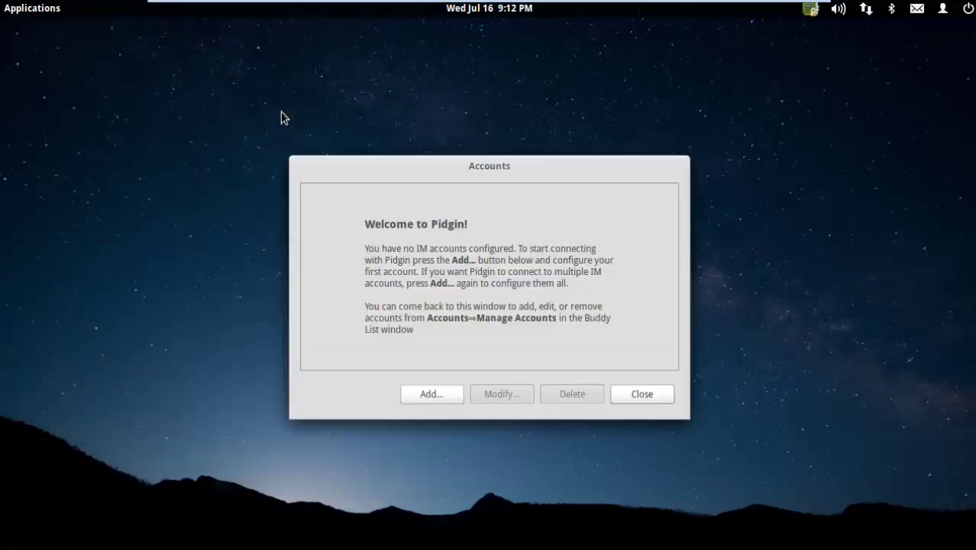
Step: Start a new Pidgin account with Facebook (XMPP) as the protocol
{"action": "left_click", "coordinate": [440, 396]}
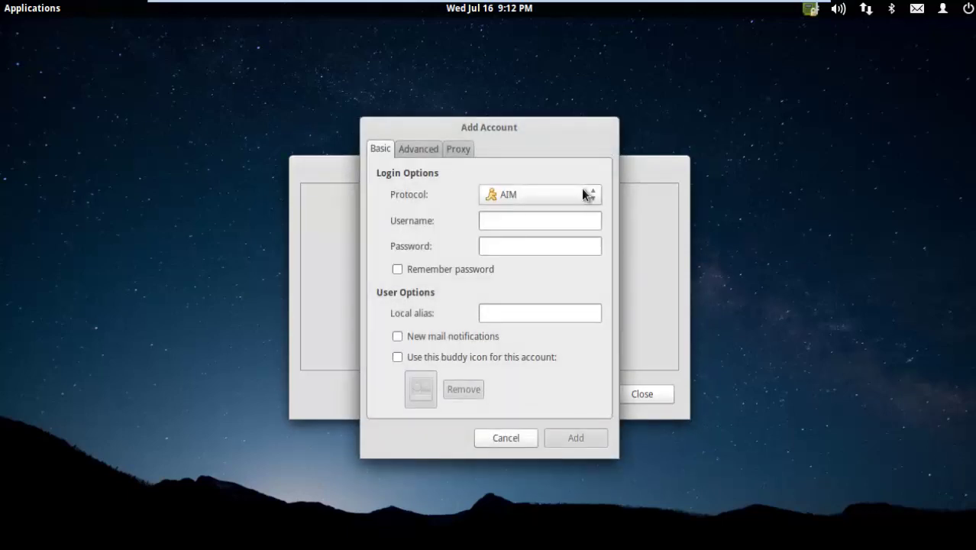
{"action": "left_click", "coordinate": [589, 196]}
{"action": "left_click", "coordinate": [558, 223]}
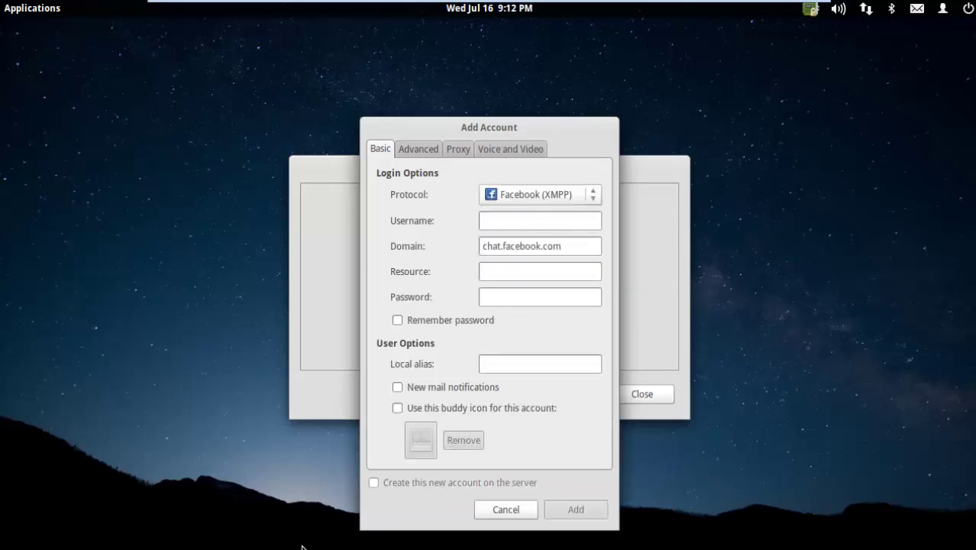
Step: Copy the username at the end of the Facebook profile URL in Midori, then minimize Midori
{"action": "left_click", "coordinate": [274, 546]}
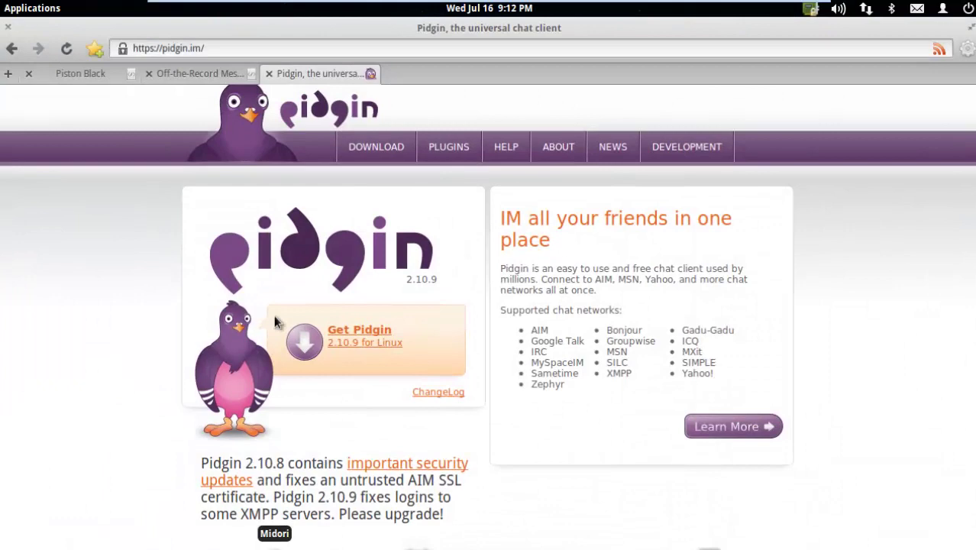
{"action": "left_click", "coordinate": [65, 74]}
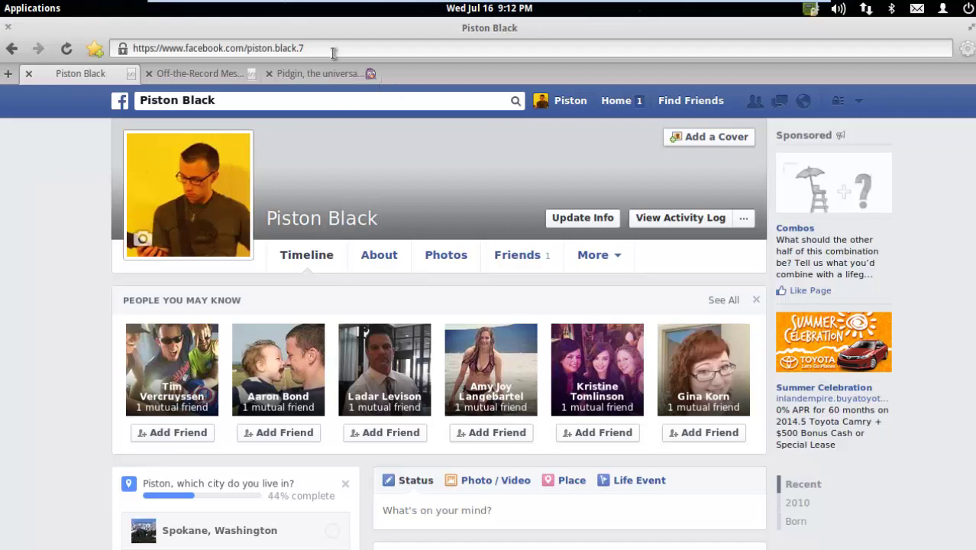
{"action": "left_click", "coordinate": [302, 49]}
{"action": "key", "text": "BackSpace"}
{"action": "left_click", "coordinate": [314, 51]}
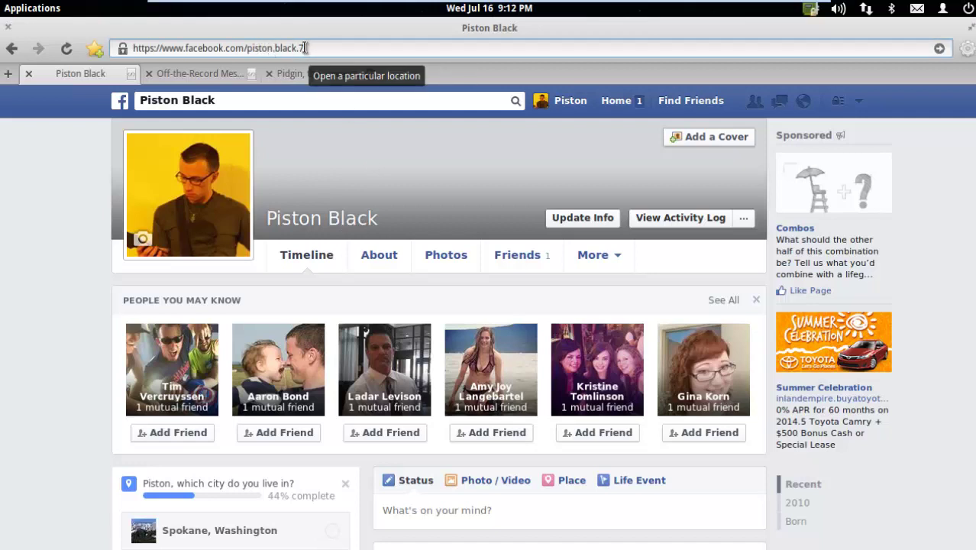
{"action": "left_click_drag", "start_coordinate": [305, 47], "coordinate": [246, 47]}
{"action": "right_click", "coordinate": [260, 50]}
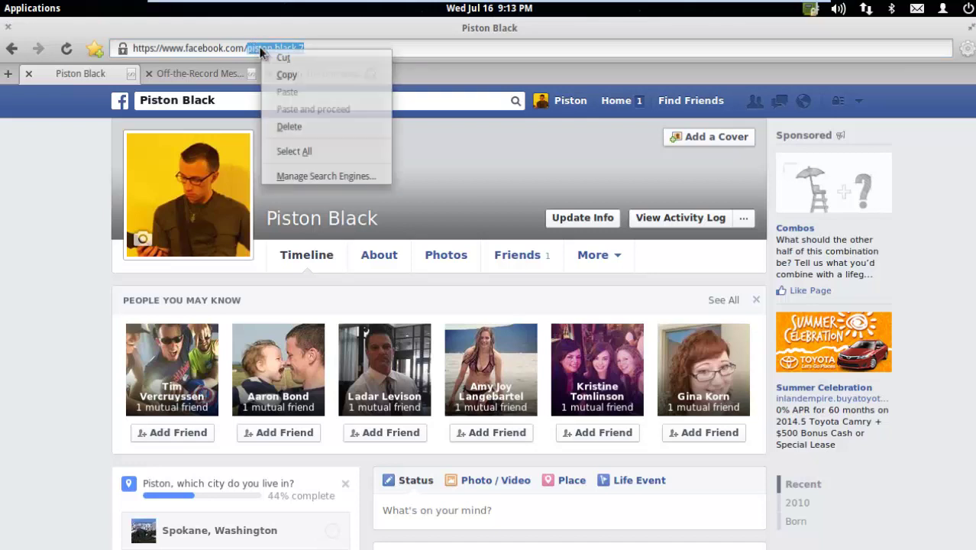
{"action": "left_click", "coordinate": [287, 74]}
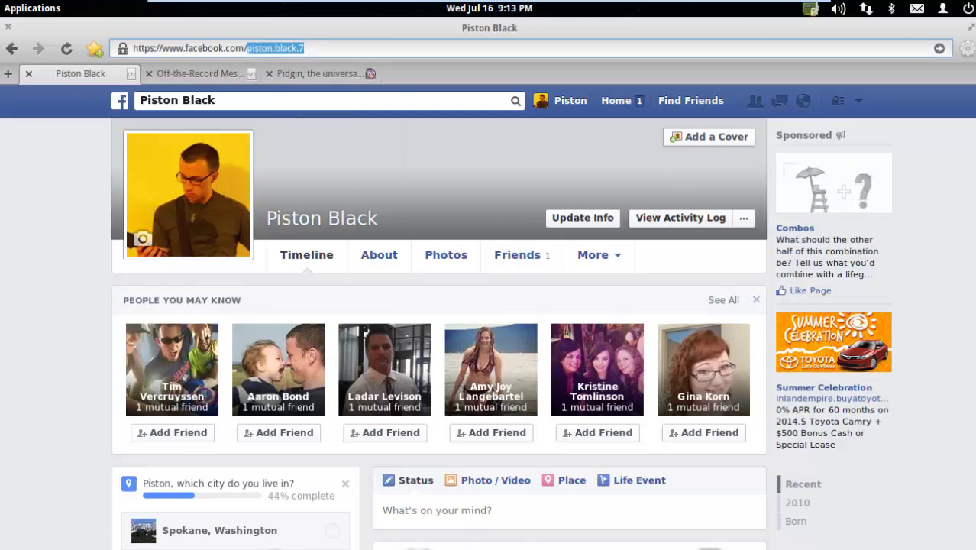
{"action": "left_click", "coordinate": [276, 541]}
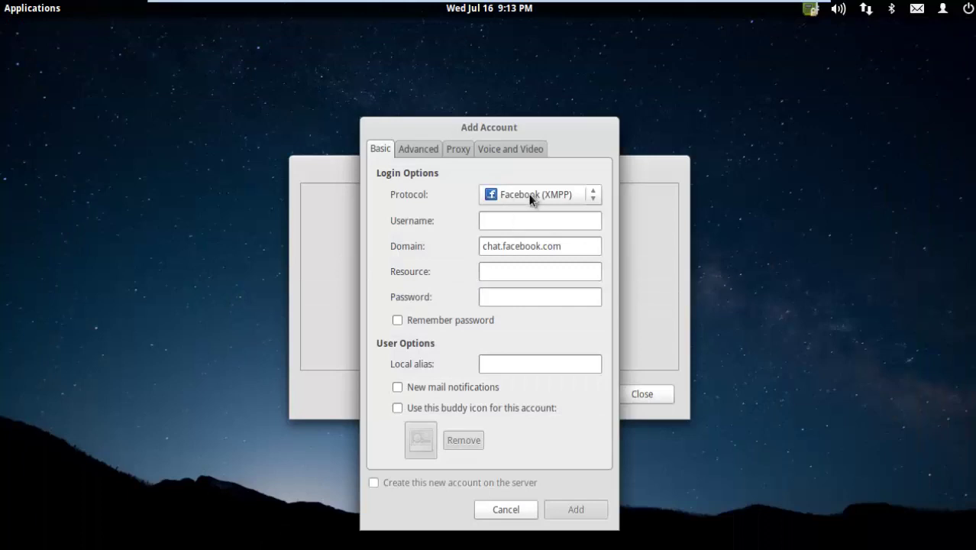
Step: Paste the copied username, enter the account password, tick Remember password, and add the account
{"action": "right_click", "coordinate": [498, 226]}
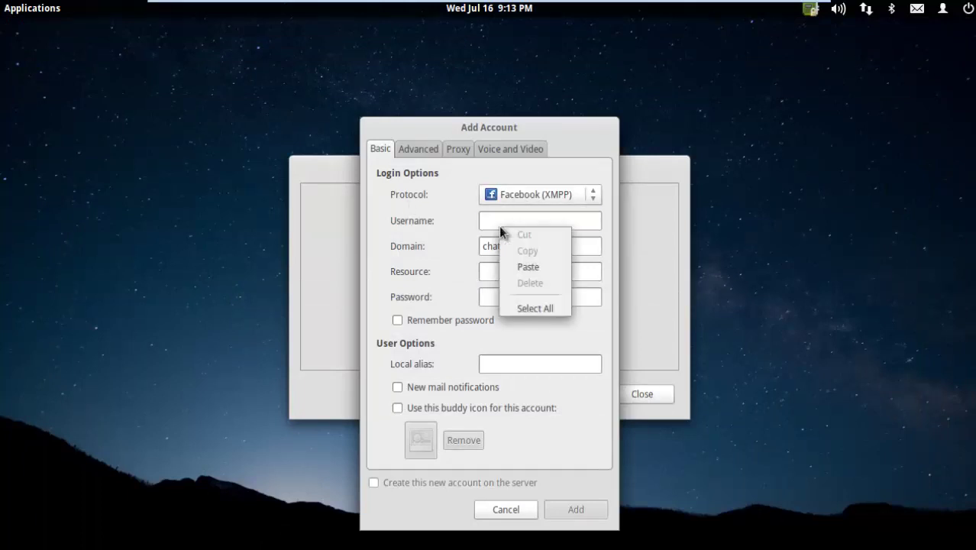
{"action": "left_click", "coordinate": [527, 266]}
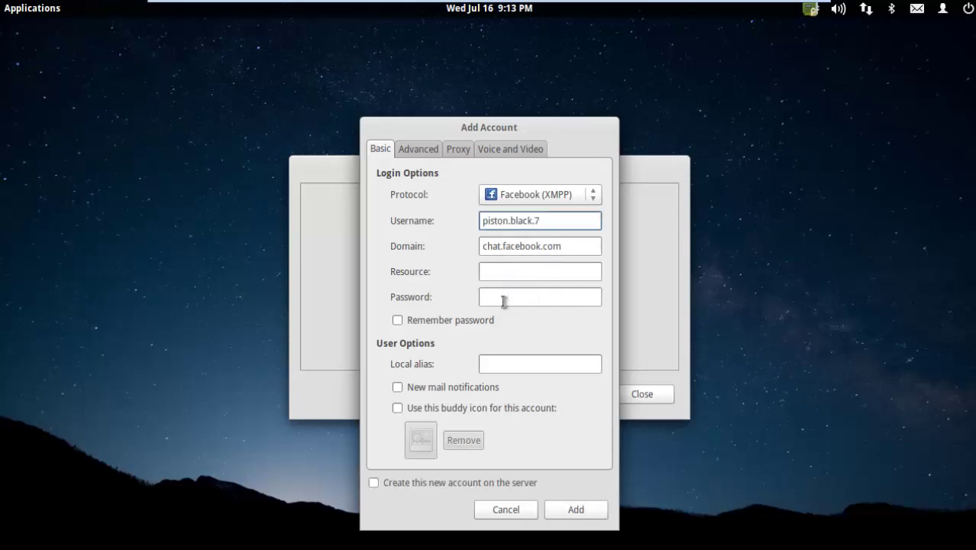
{"action": "left_click", "coordinate": [503, 299]}
{"action": "type", "text": "••••••"}
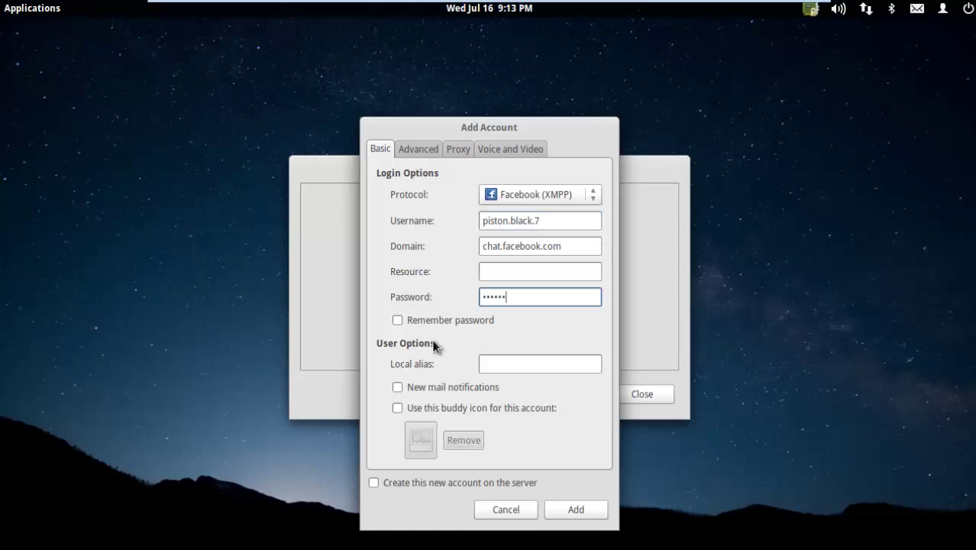
{"action": "left_click", "coordinate": [404, 323]}
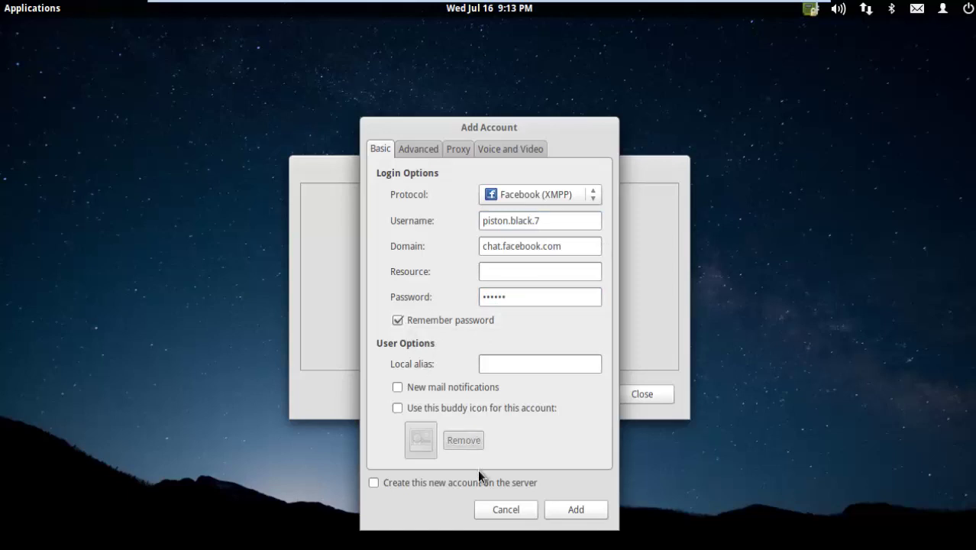
{"action": "left_click", "coordinate": [558, 513]}
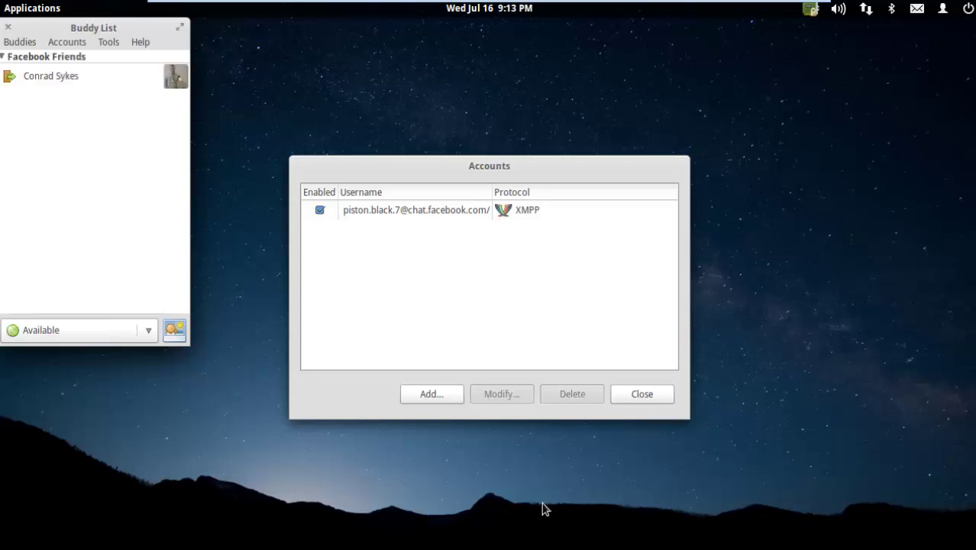
Step: Move the Buddy List and Accounts windows apart and open the Buddy List's Tools menu
{"action": "left_click_drag", "start_coordinate": [104, 28], "coordinate": [196, 135]}
{"action": "left_click", "coordinate": [381, 185]}
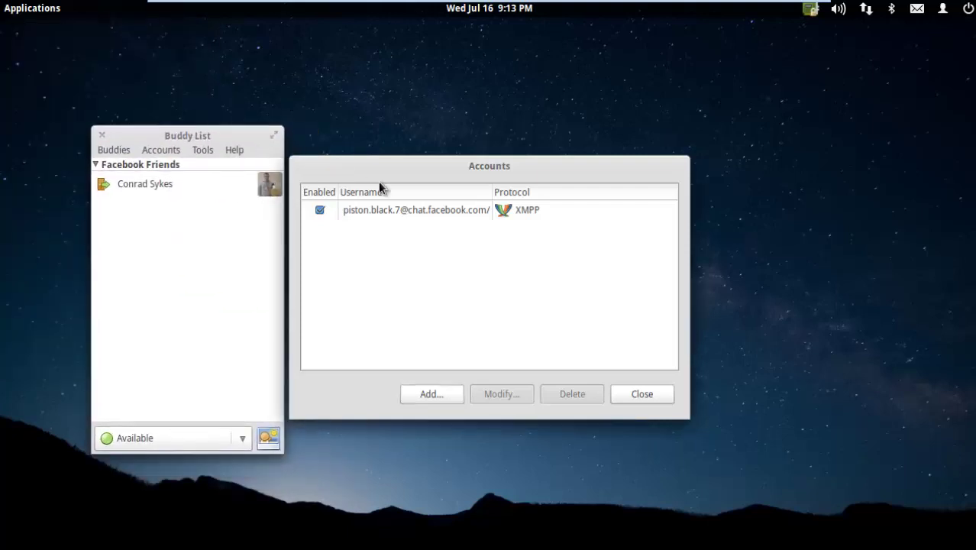
{"action": "left_click_drag", "start_coordinate": [443, 161], "coordinate": [472, 159]}
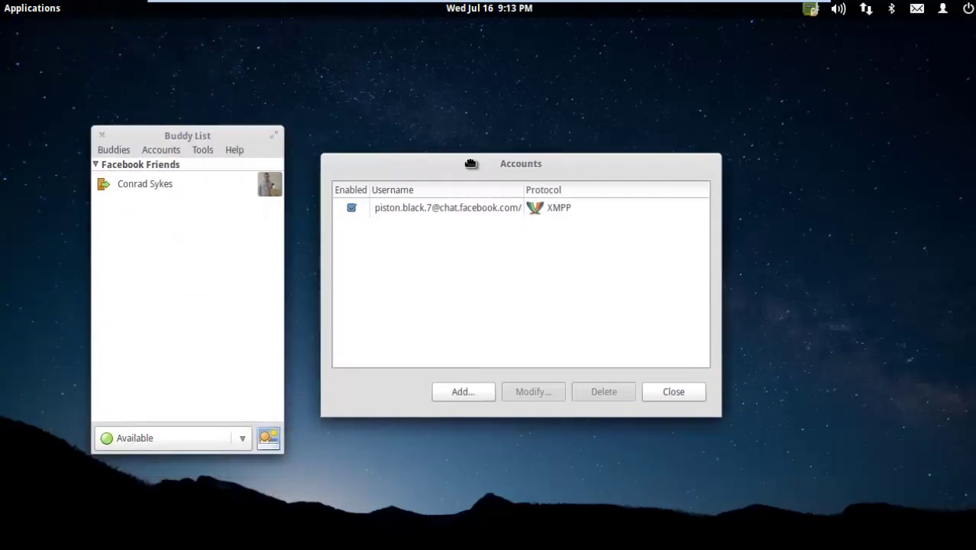
{"action": "left_click", "coordinate": [196, 150]}
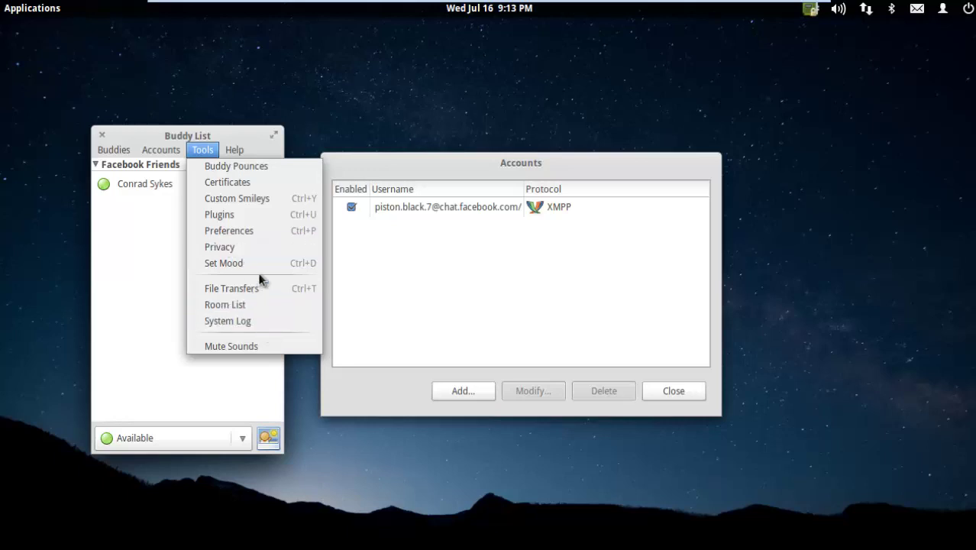
Step: Enable the Off-the-Record Messaging plugin in Plugins and open its Configure Plugin settings
{"action": "left_click", "coordinate": [260, 216]}
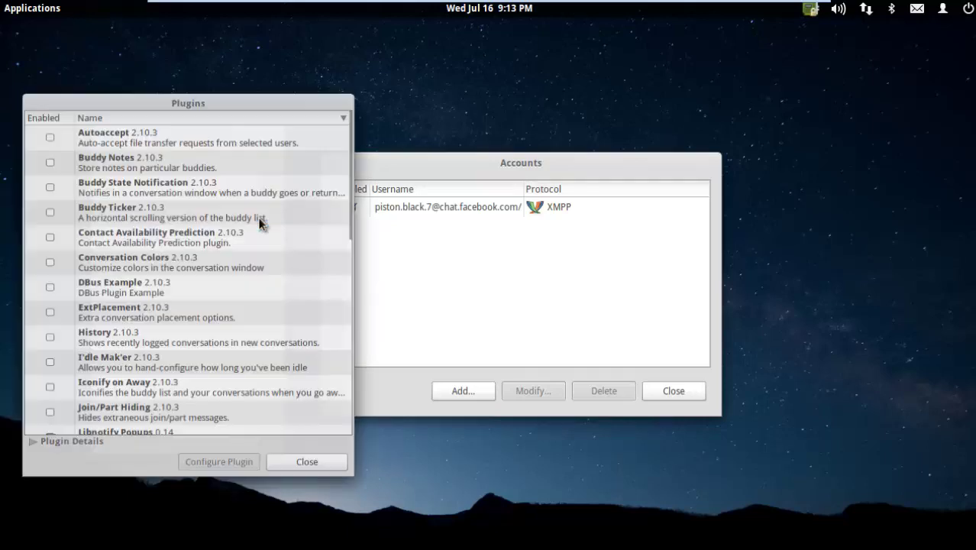
{"action": "left_click_drag", "start_coordinate": [189, 103], "coordinate": [477, 50]}
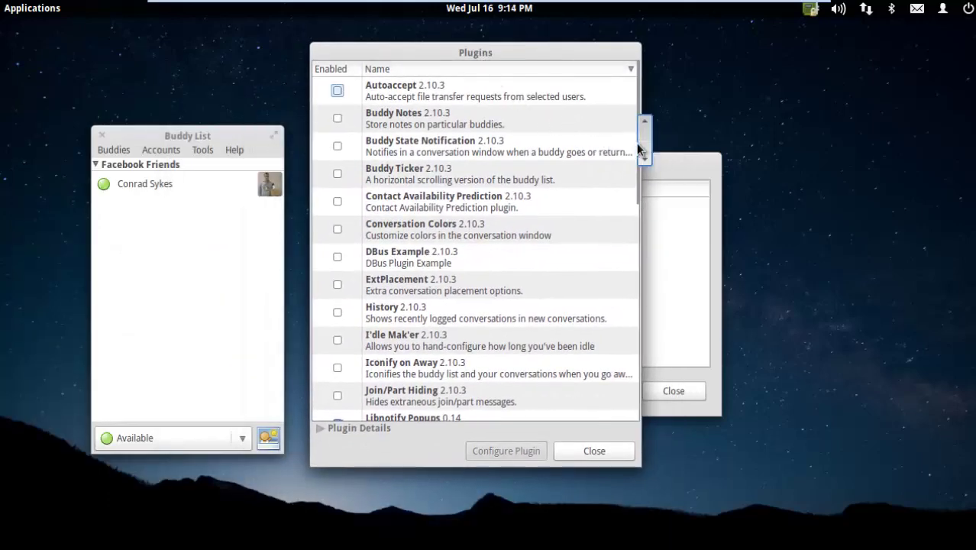
{"action": "left_click_drag", "start_coordinate": [640, 150], "coordinate": [638, 301]}
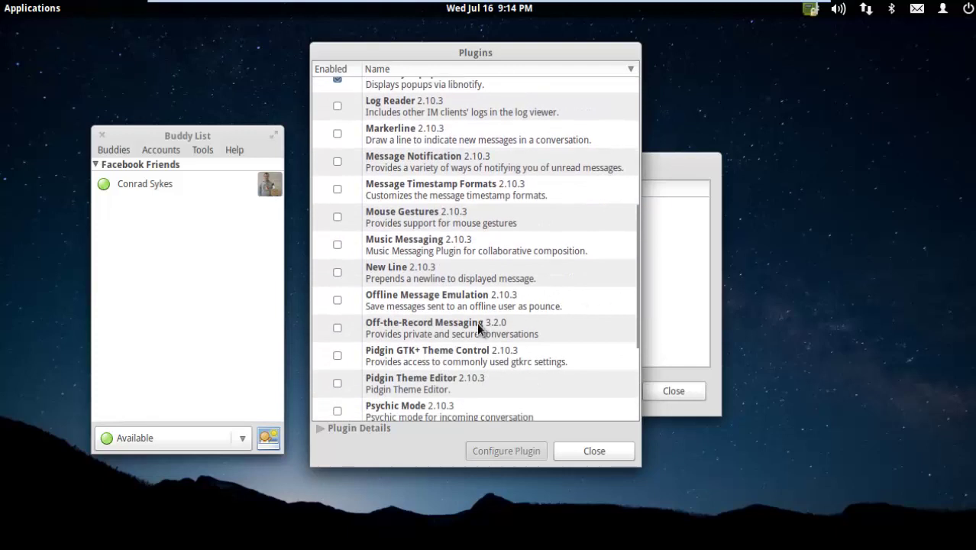
{"action": "mouse_move", "coordinate": [400, 327]}
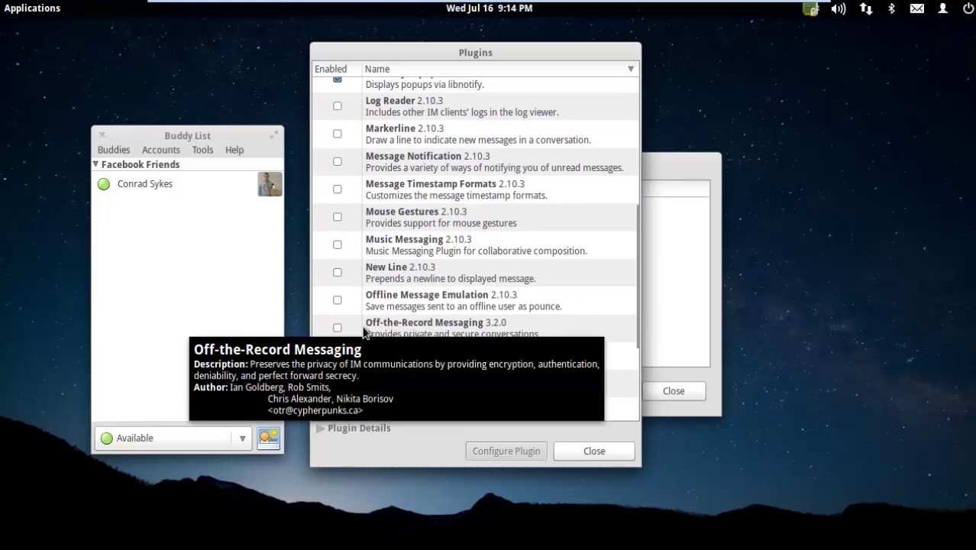
{"action": "left_click", "coordinate": [354, 327]}
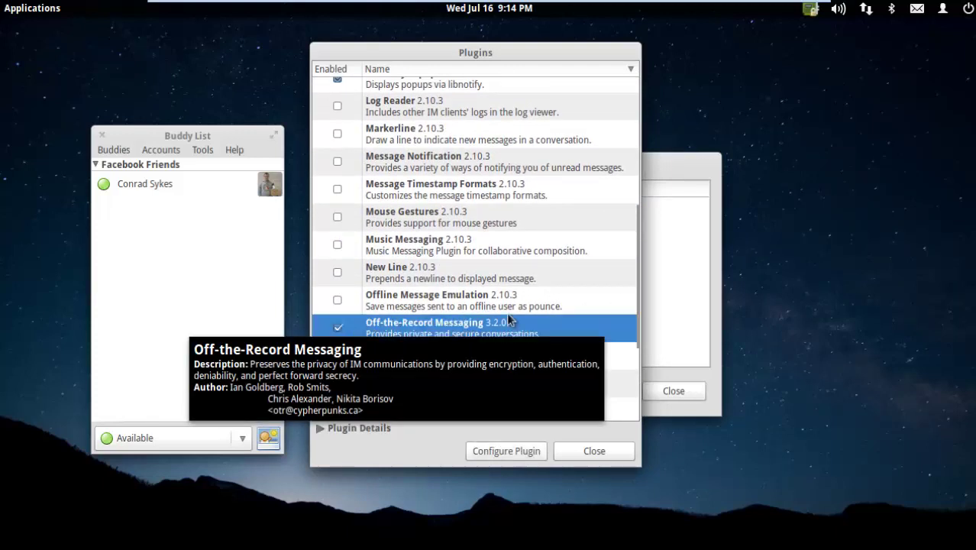
{"action": "left_click", "coordinate": [511, 450]}
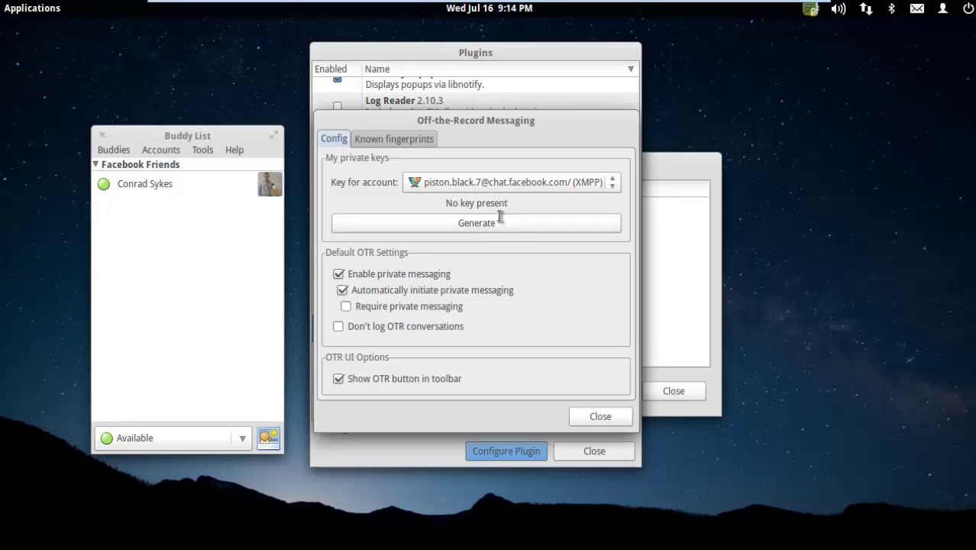
Step: Generate the Facebook account's OTR private key, then close the OTR settings and Plugins windows
{"action": "left_click", "coordinate": [493, 225]}
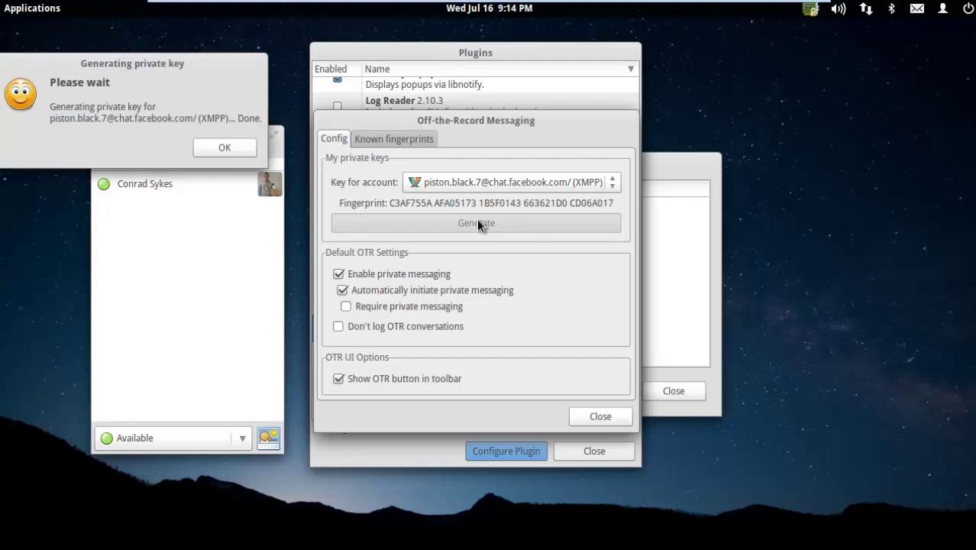
{"action": "left_click", "coordinate": [219, 153]}
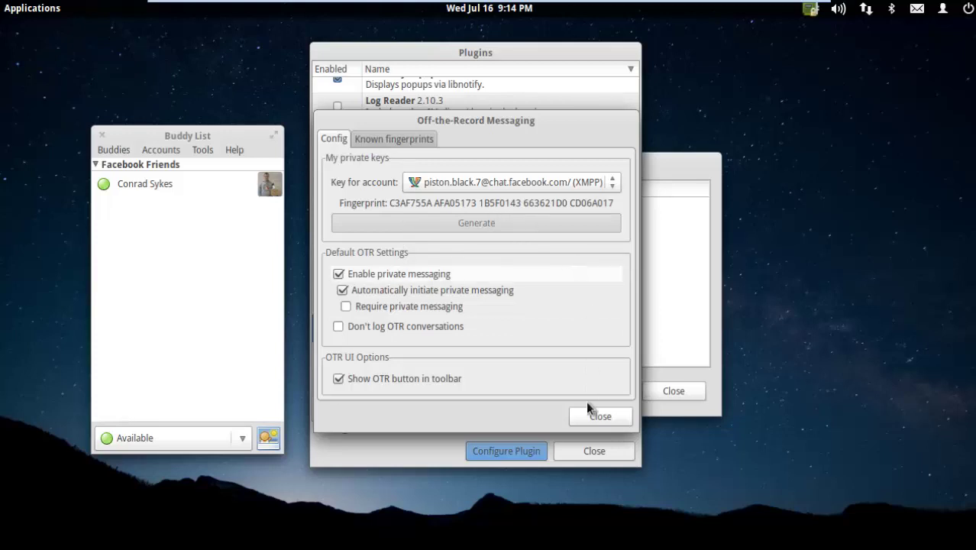
{"action": "left_click", "coordinate": [593, 422]}
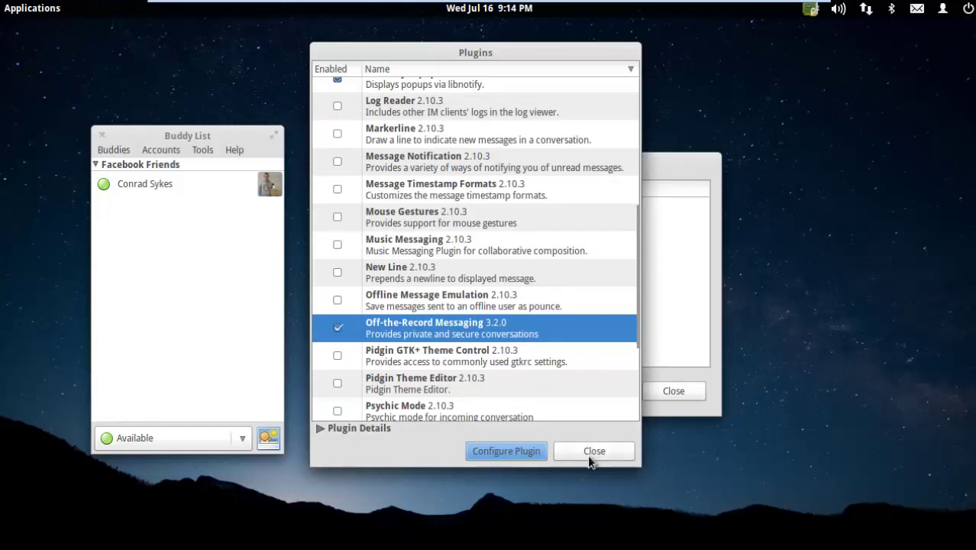
{"action": "left_click", "coordinate": [587, 455]}
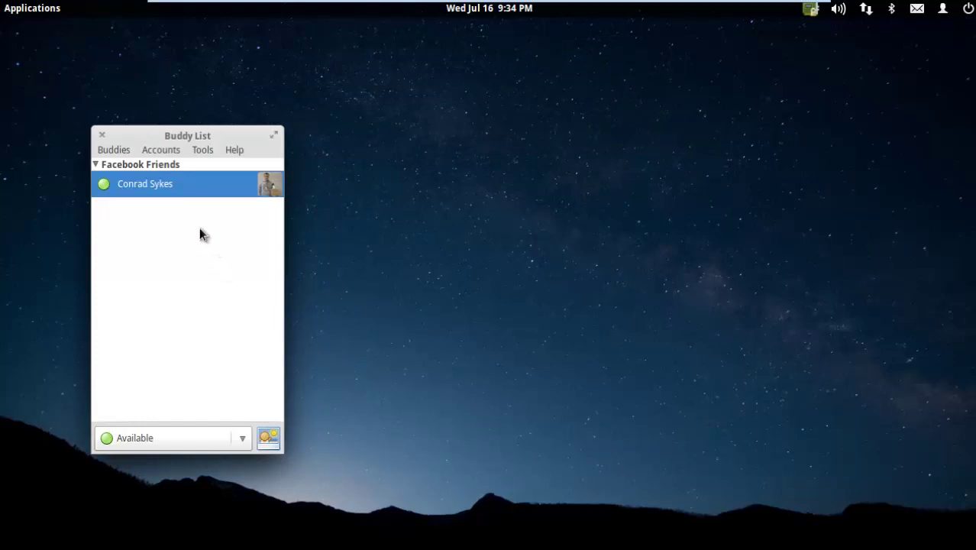
Step: Open a chat with the Facebook friend and send a 'Hi' greeting addressed to them by name
{"action": "double_click", "coordinate": [195, 187]}
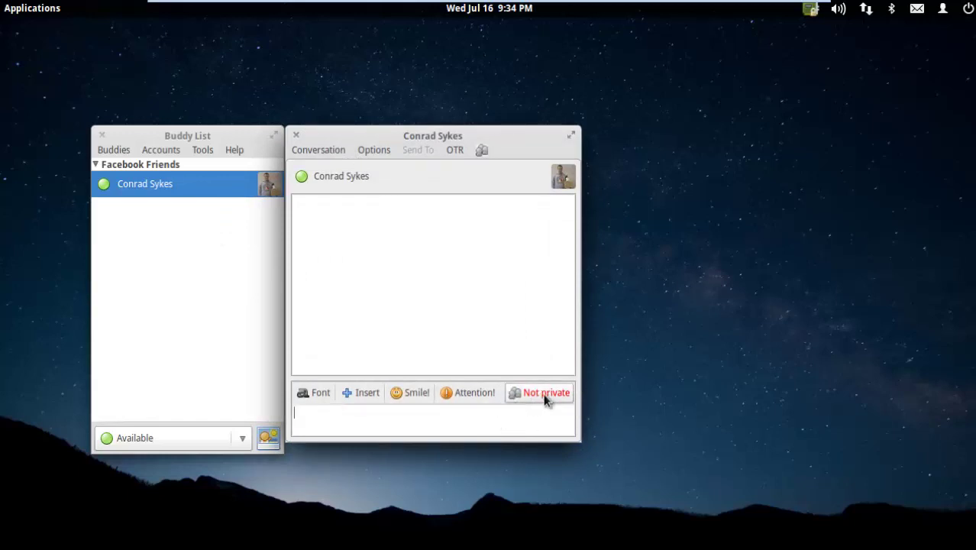
{"action": "type", "text": "Hi"}
{"action": "type", "text": "conrad"}
{"action": "key", "text": "Return"}
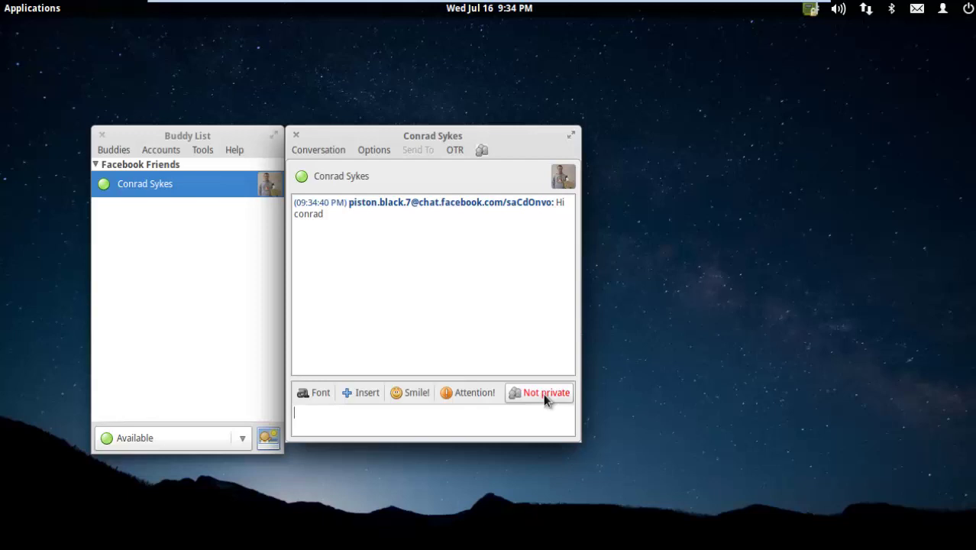
Step: Start an unverified OTR private conversation with the Facebook friend and reopen the privacy menu
{"action": "left_click", "coordinate": [545, 396]}
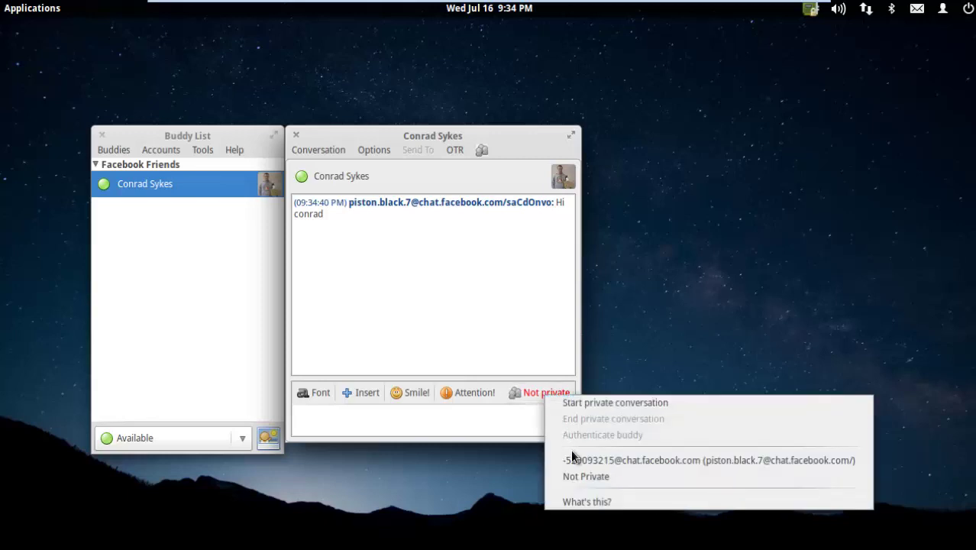
{"action": "left_click", "coordinate": [604, 403]}
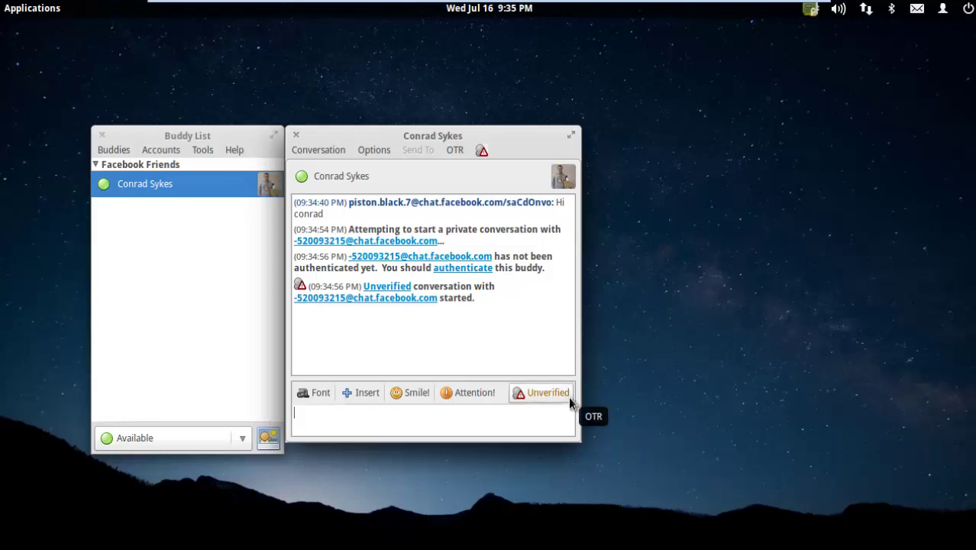
{"action": "left_click", "coordinate": [569, 395]}
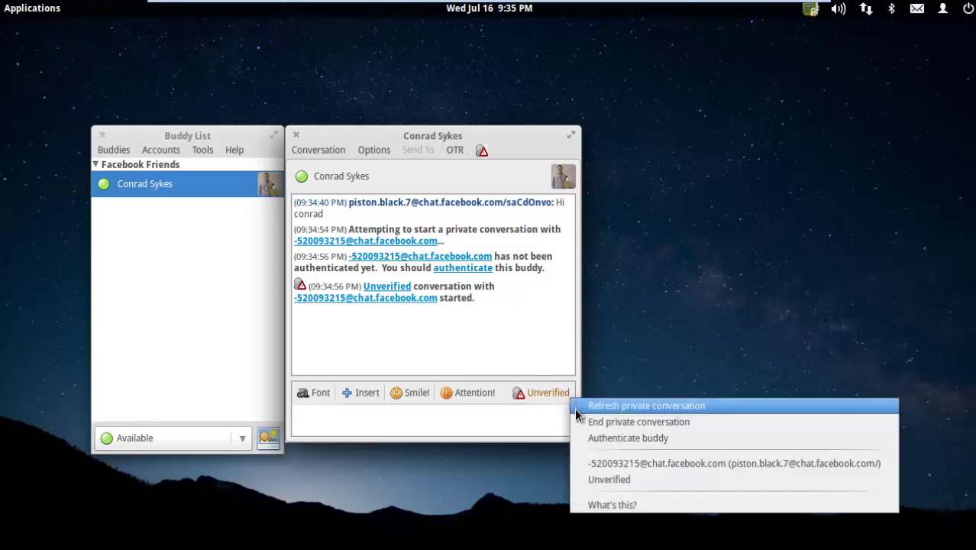
Step: Authenticate the buddy with question 'What is the meaning of life the universe and everything' and answer '42'
{"action": "left_click", "coordinate": [596, 438]}
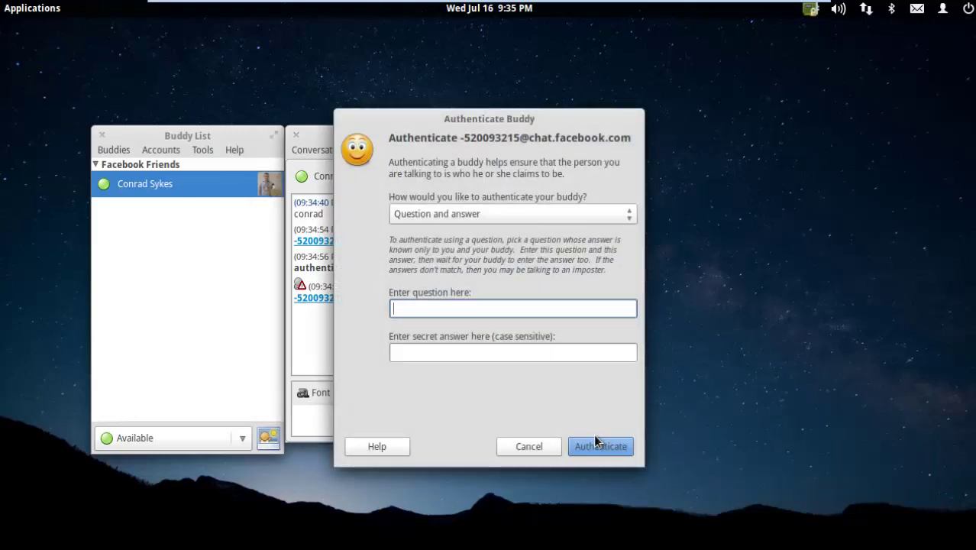
{"action": "type", "text": "What is the meaning of lif"}
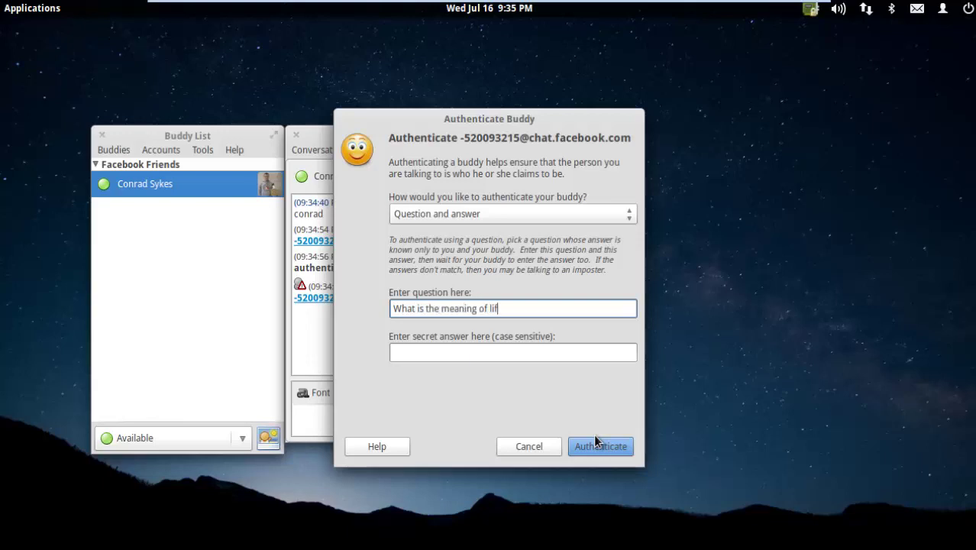
{"action": "type", "text": "e the universe"}
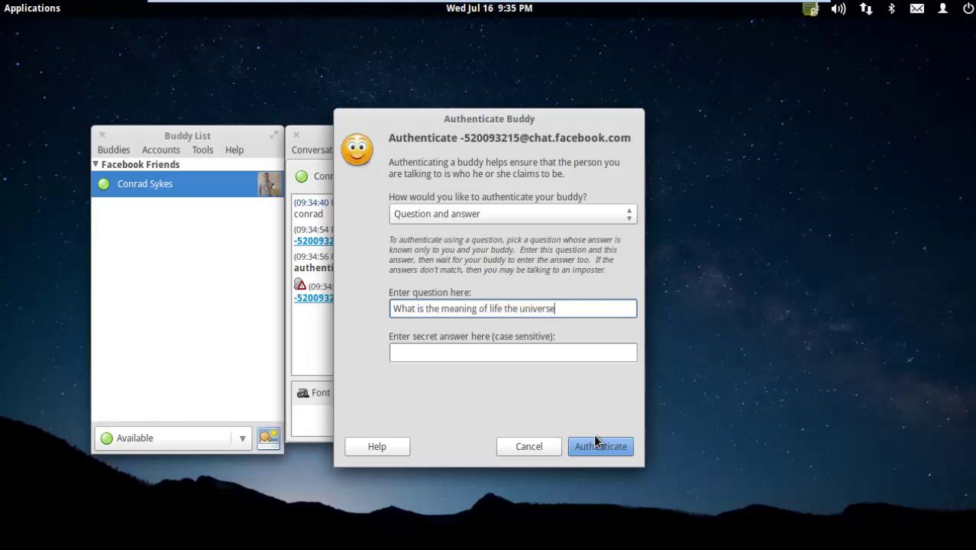
{"action": "type", "text": " and everything"}
{"action": "left_click", "coordinate": [525, 354]}
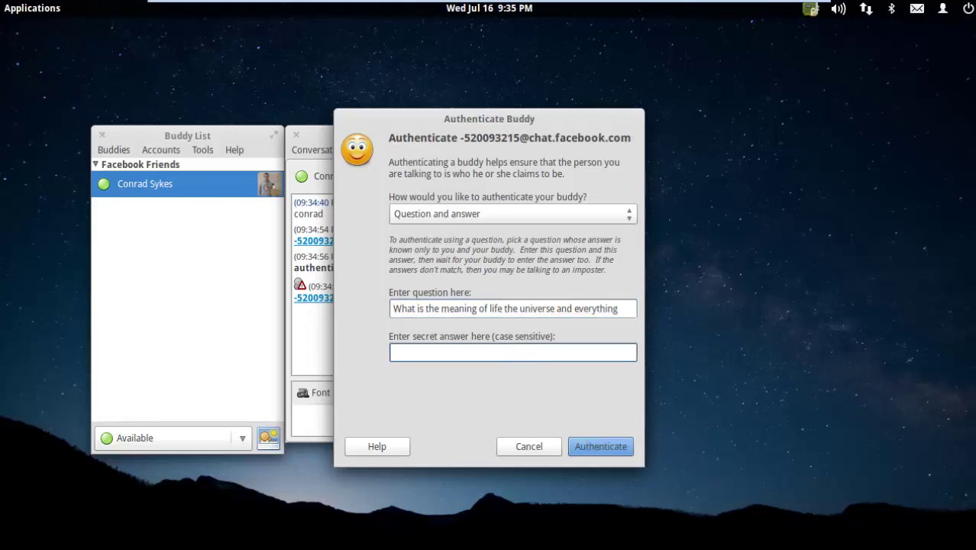
{"action": "type", "text": "42"}
{"action": "left_click", "coordinate": [585, 447]}
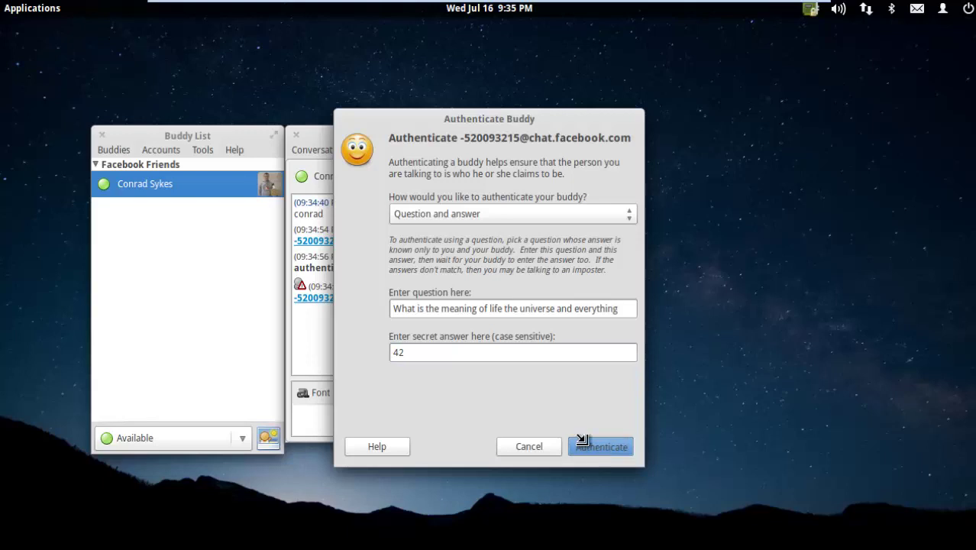
{"action": "left_click", "coordinate": [583, 443]}
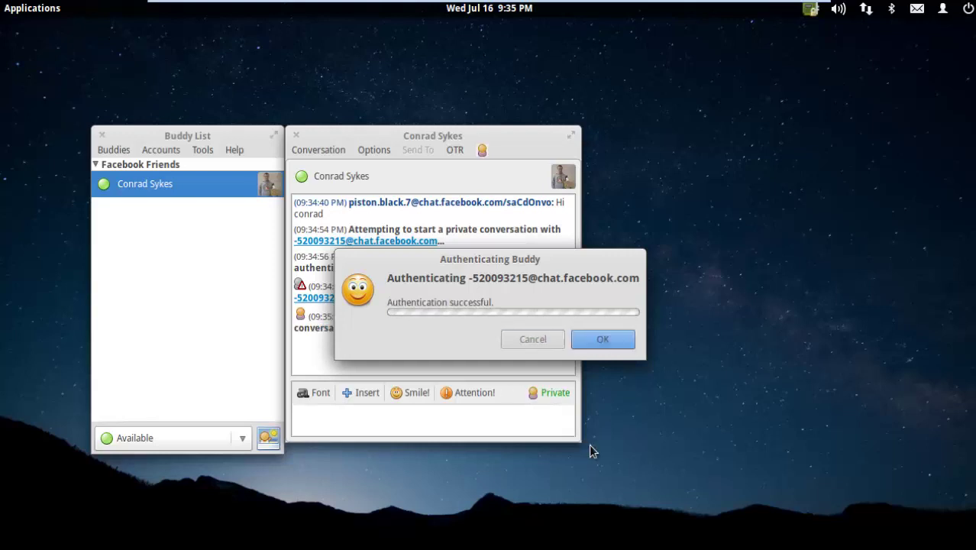
Step: Dismiss the success notice, then send a greeting to the friend and 'Linux is the best'
{"action": "left_click", "coordinate": [581, 344]}
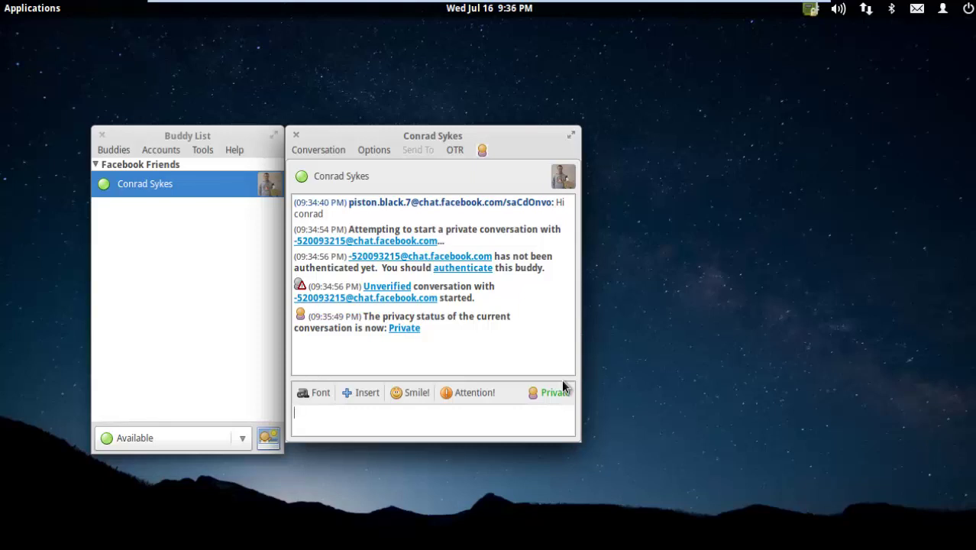
{"action": "type", "text": "Hi conrad how"}
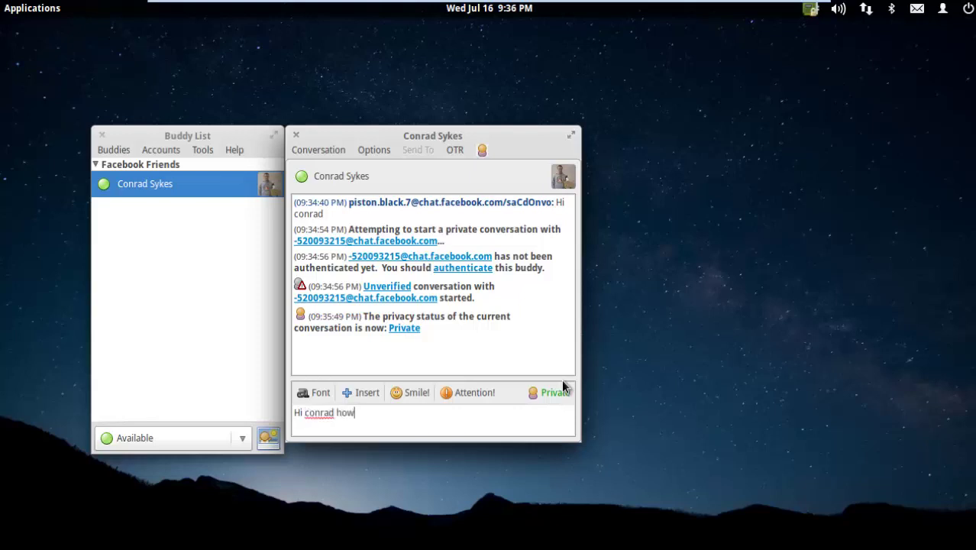
{"action": "type", "text": " is it going"}
{"action": "key", "text": "Return"}
{"action": "type", "text": "L"}
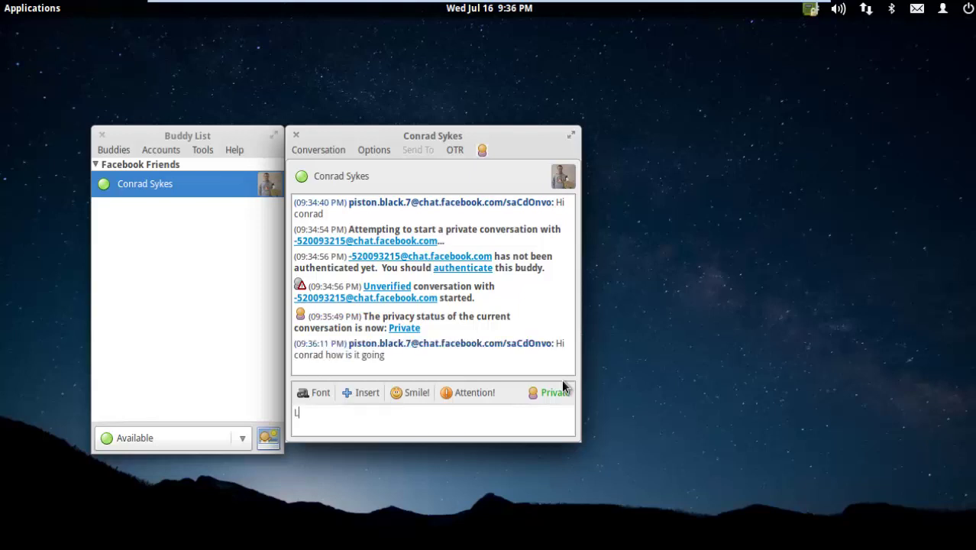
{"action": "type", "text": "inux is the best"}
{"action": "key", "text": "Return"}
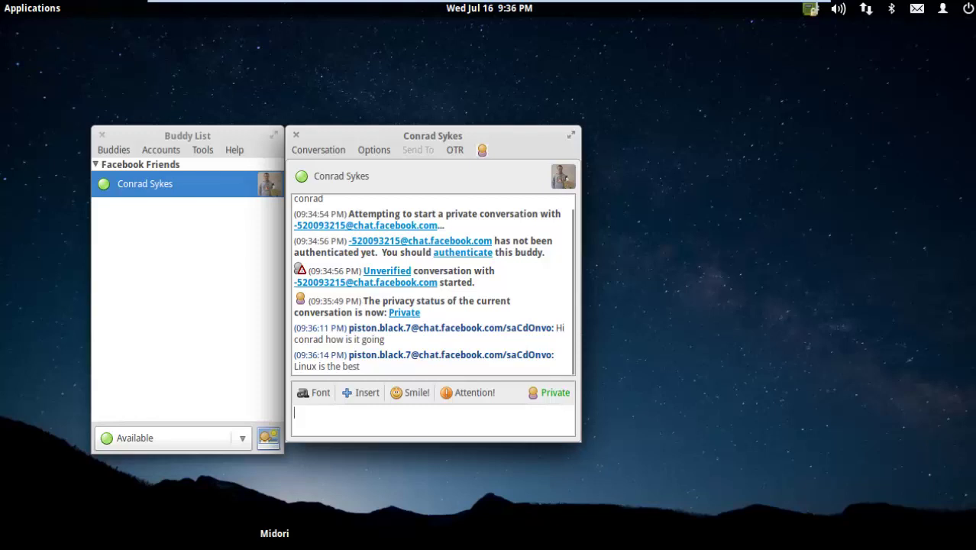
{"action": "left_click", "coordinate": [275, 544]}
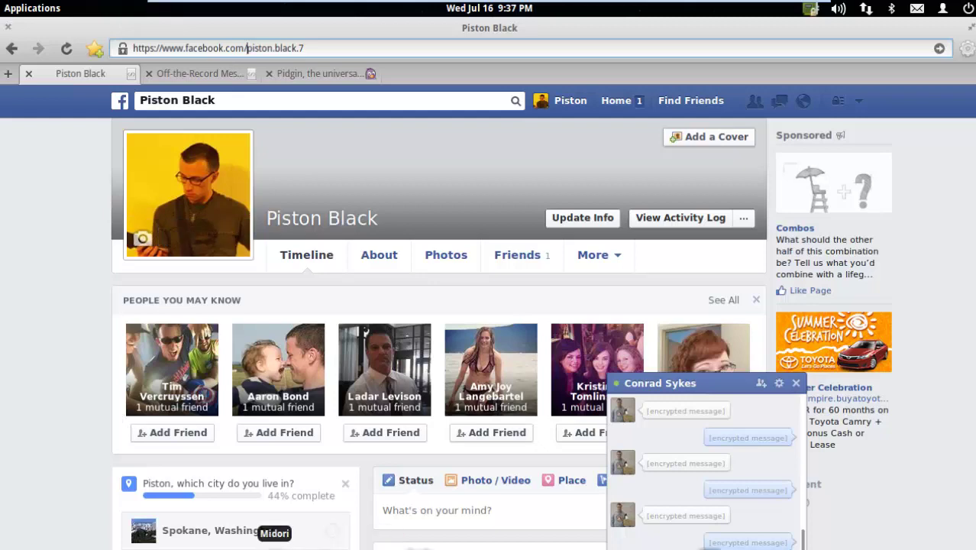
{"action": "left_click", "coordinate": [274, 544]}
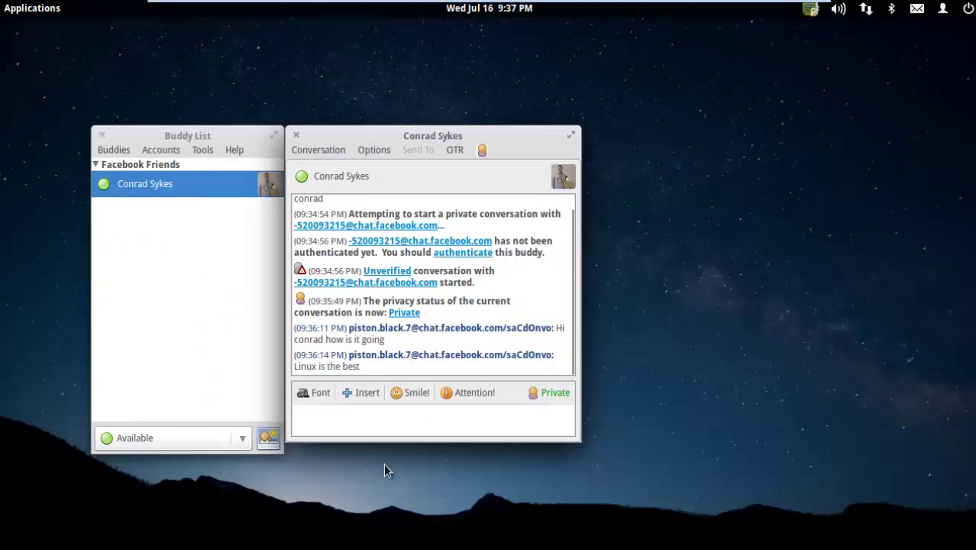